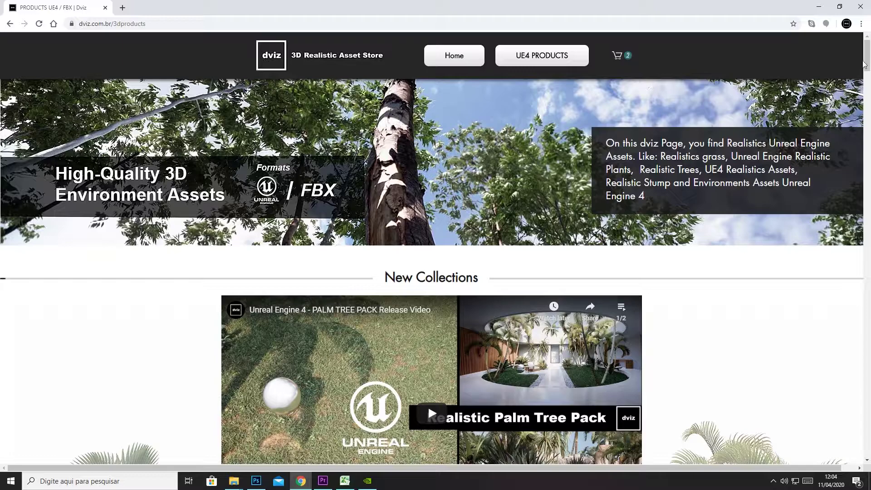
Step: Scroll the dviz store's UE4 products to New Collections and open the Realistic Palm Tree Plants Pack page
mouse_move(863, 65)
left_mouse_down()
mouse_move(867, 153)
mouse_move(867, 50)
left_mouse_up()
scroll(333, 294, "down", 7)
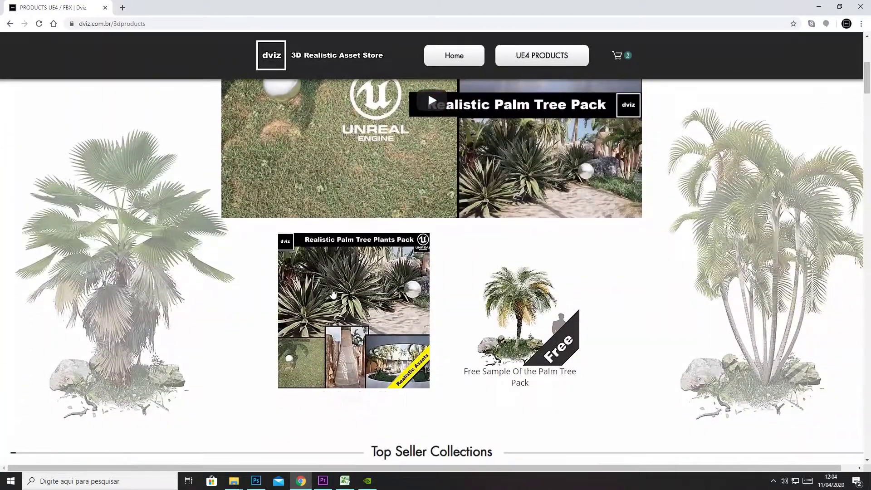
left_click(333, 293)
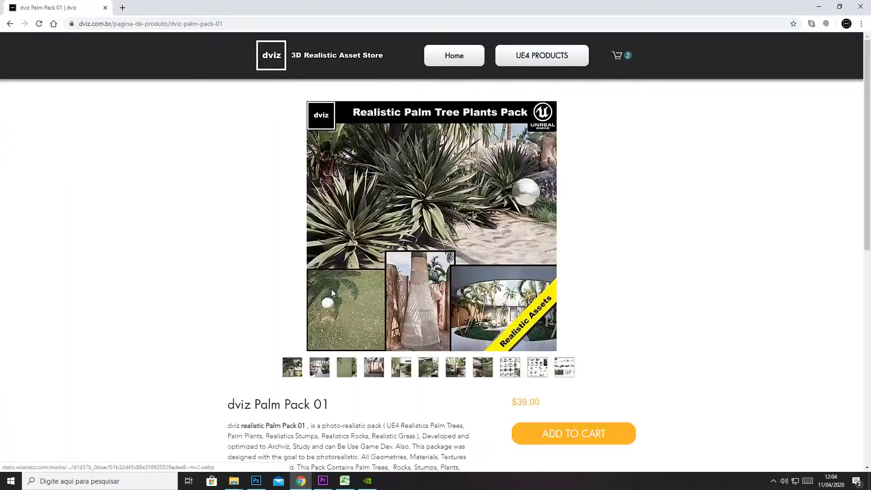
left_click_drag(867, 55, 869, 244)
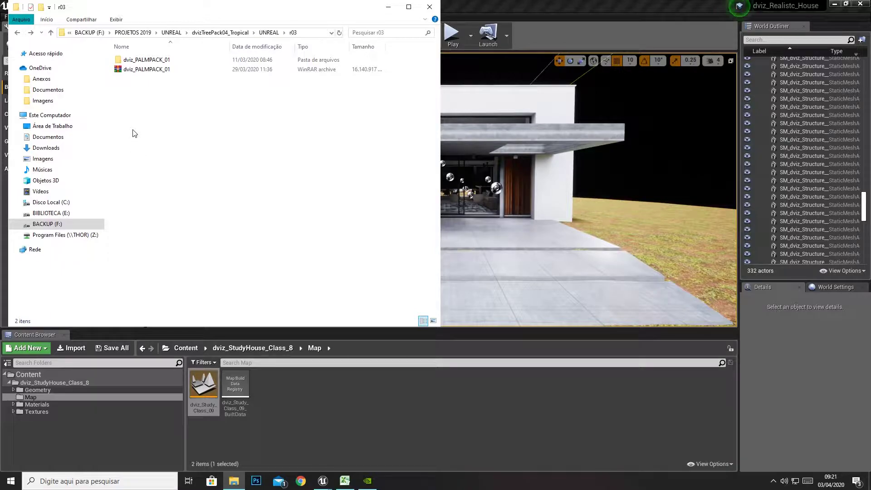
Step: Launch the dviz_PALMPACK_01 project from File Explorer to load Tropical_ExampleMap
double_click(148, 59)
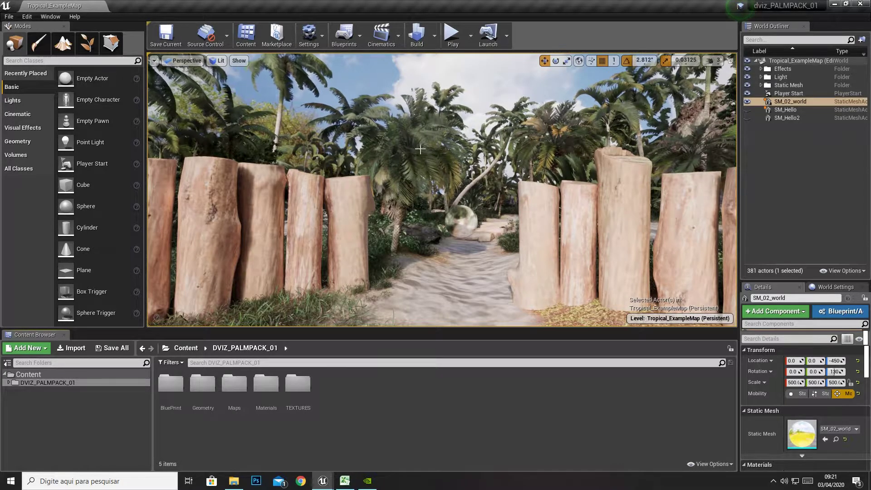
Step: Fly the viewport into the sandy clearing and select a palm tree there
right_click_drag(313, 202, 313, 235)
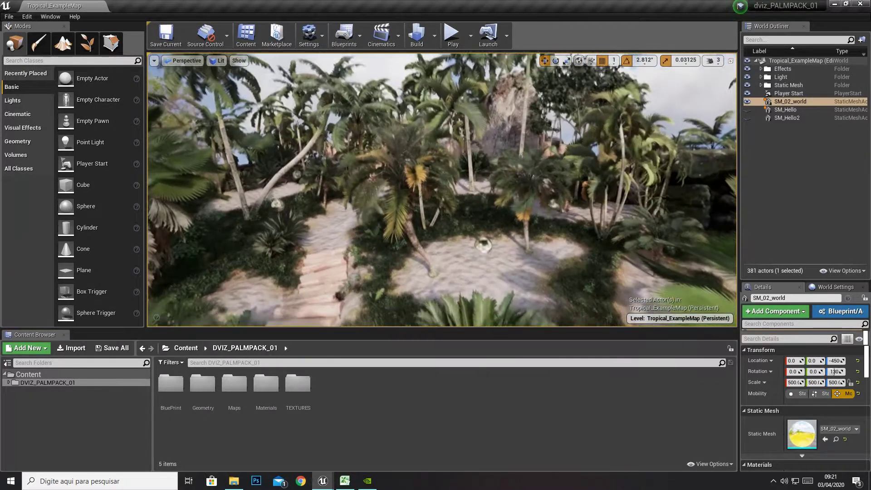
right_click_drag(399, 166, 399, 166)
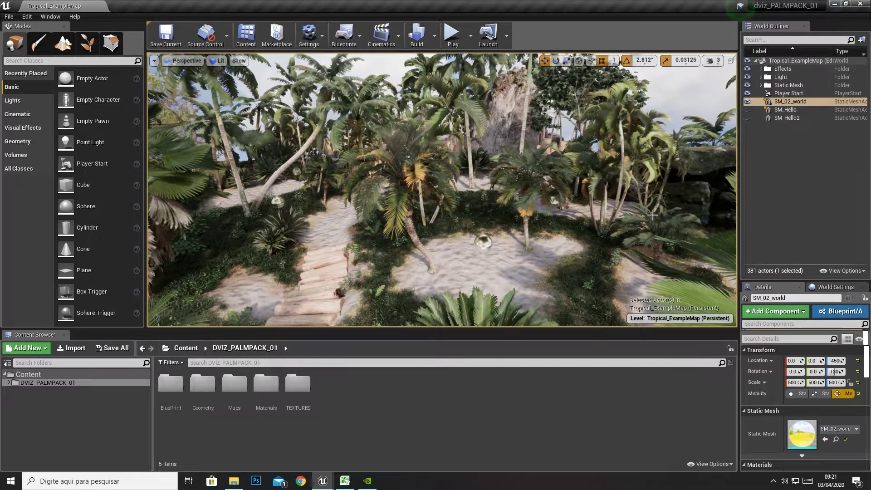
left_click(537, 178)
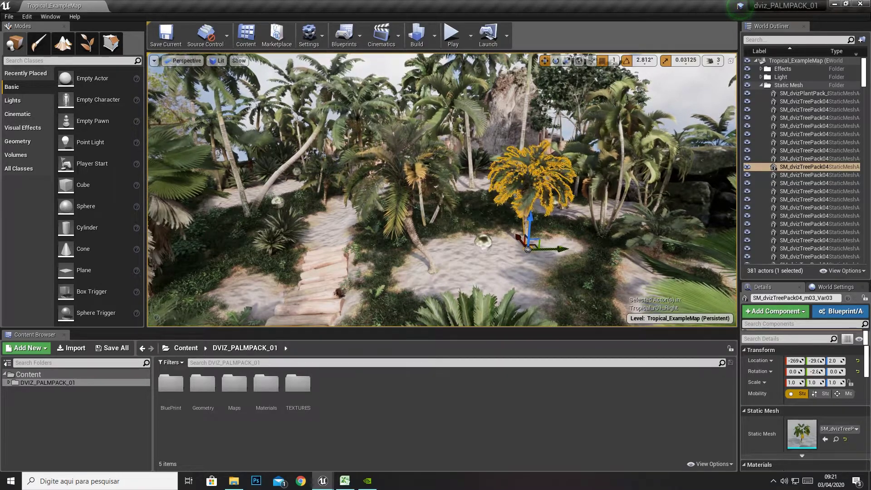
left_click(410, 246)
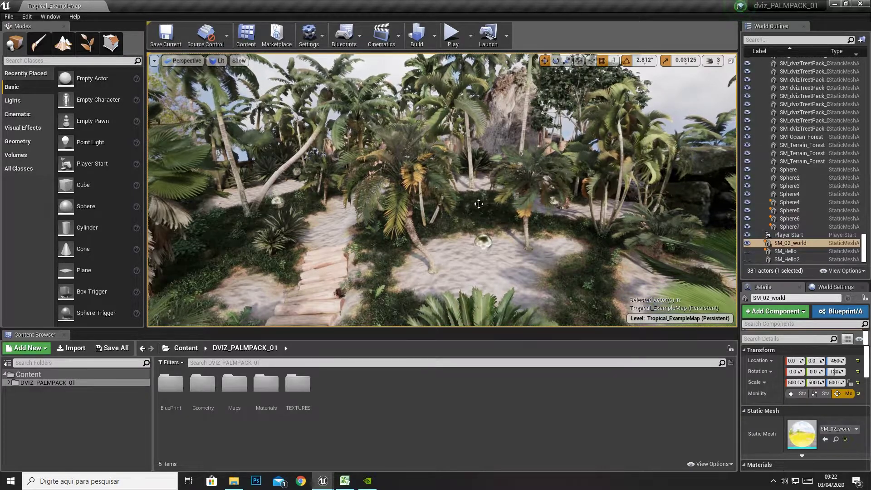
left_click(561, 206)
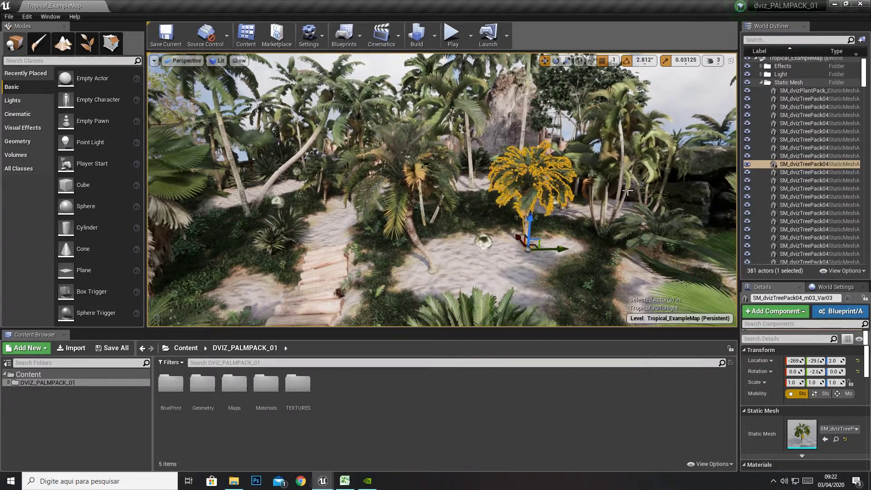
Step: Copy the selected palm tree from its outliner row with Edit > Copy
right_click(809, 166)
mouse_move(745, 340)
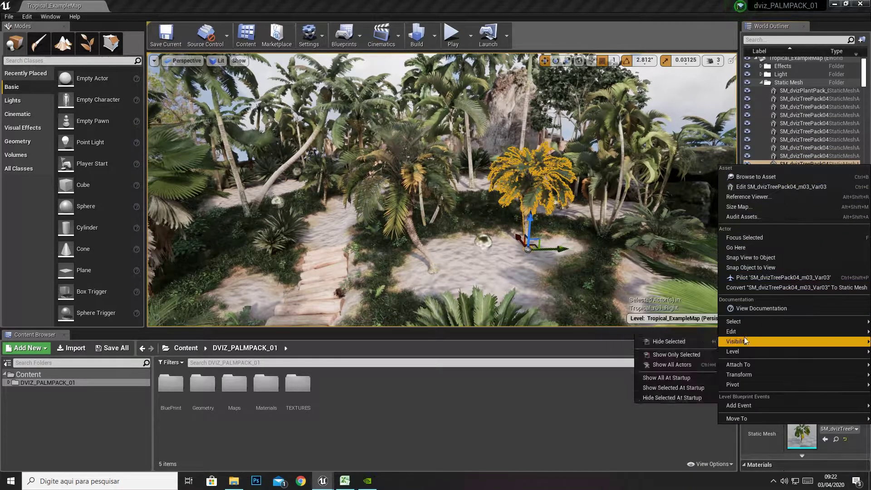
left_click(678, 339)
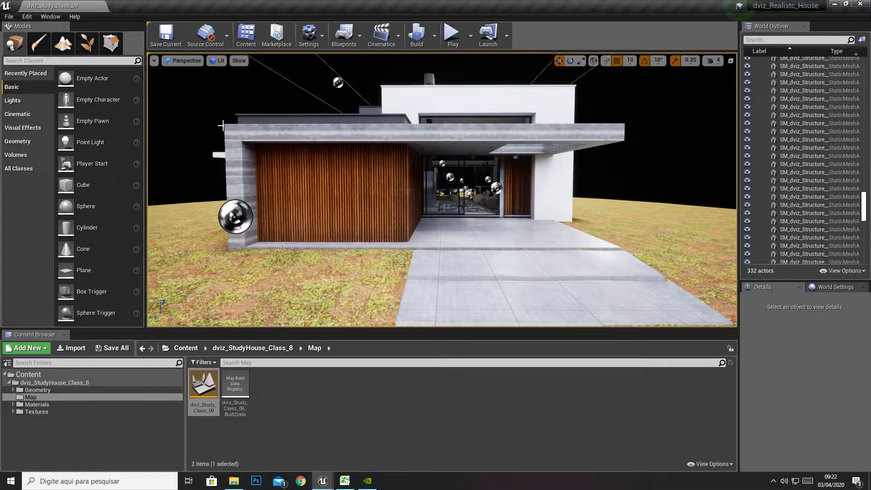
Step: Bring the Tropical_ExampleMap editor forward and clear the palm tree selection
mouse_move(330, 483)
left_click(374, 412)
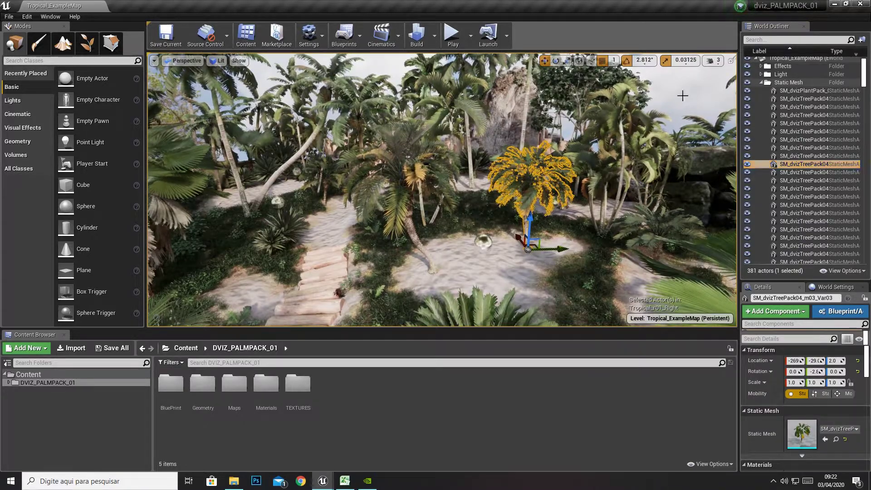
left_click(684, 123)
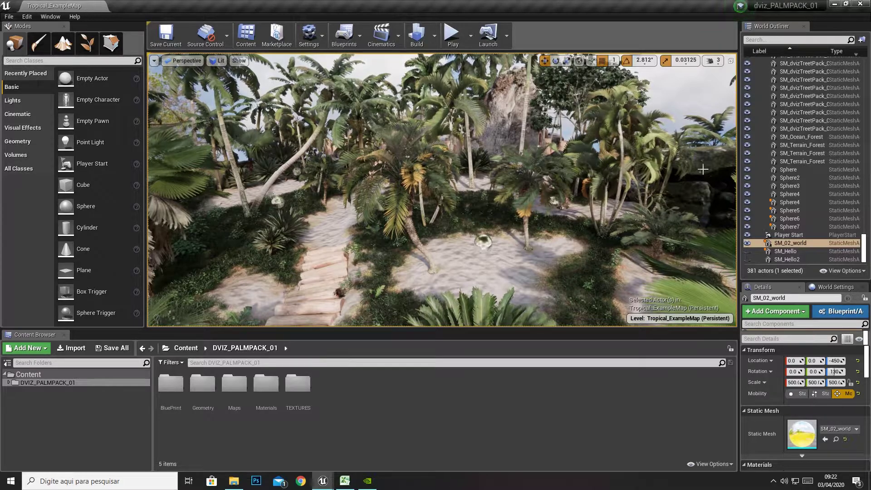
Step: Check the house editor, return to the palm pack editor, and expand DVIZ_PALMPACK_01 in the Content Browser
mouse_move(334, 476)
left_click(276, 442)
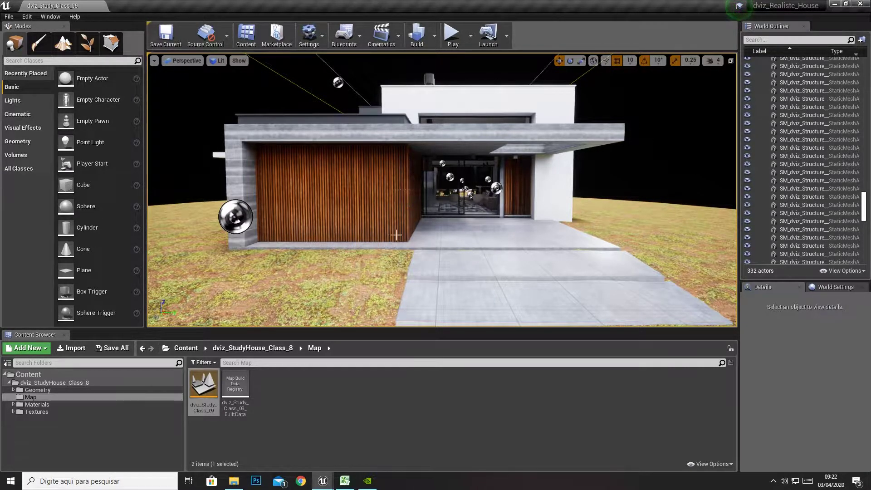
mouse_move(332, 474)
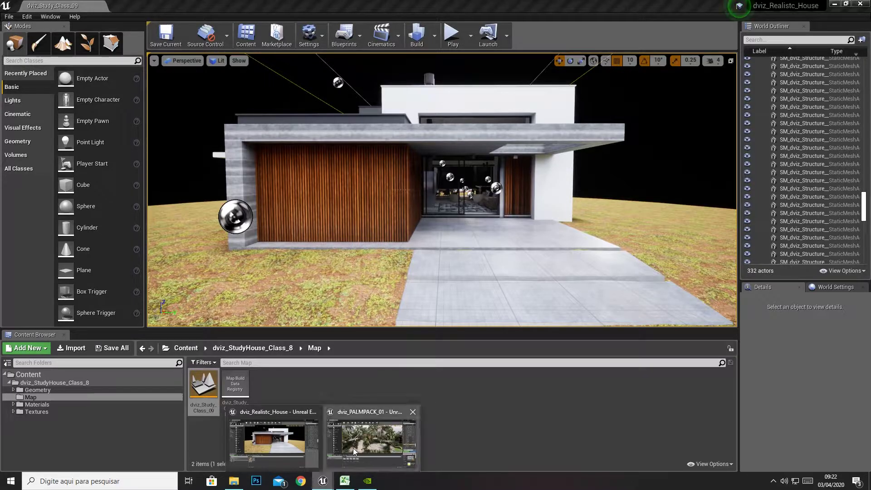
left_click(353, 448)
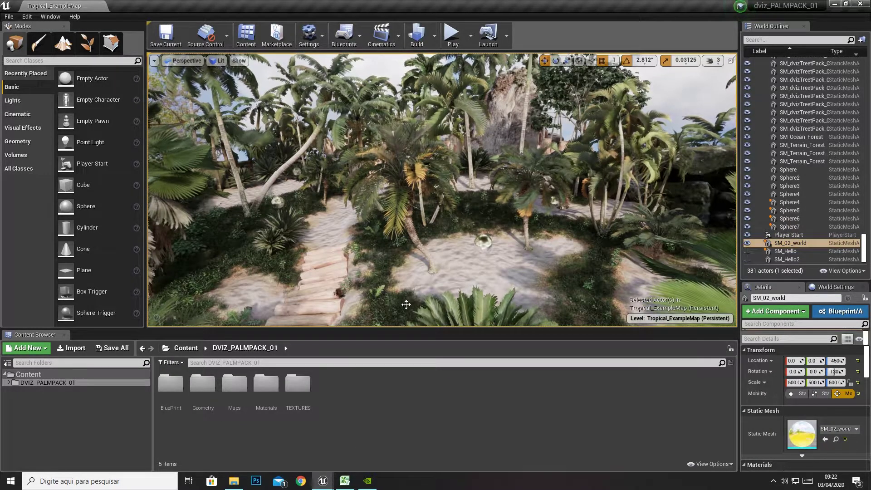
left_click(9, 383)
left_click(9, 383)
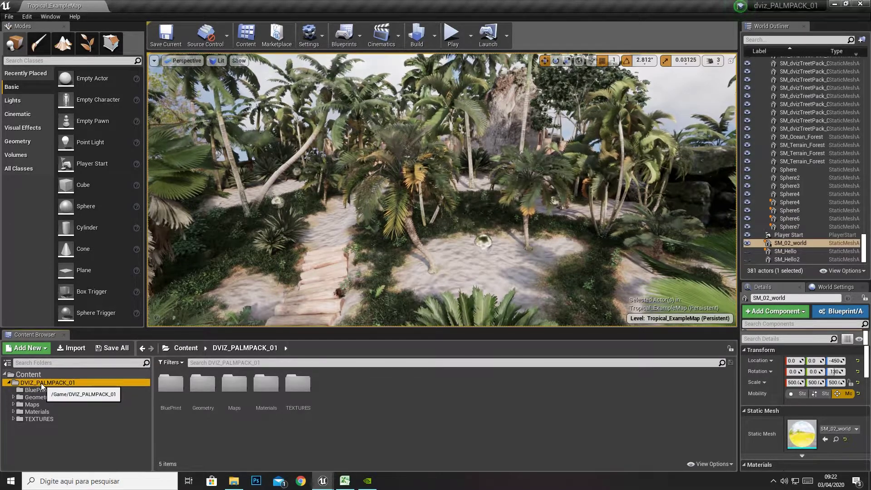
Step: Browse the palm pack's Geometry, Maps, Materials and TEXTURES folders to review their assets
left_click(165, 401)
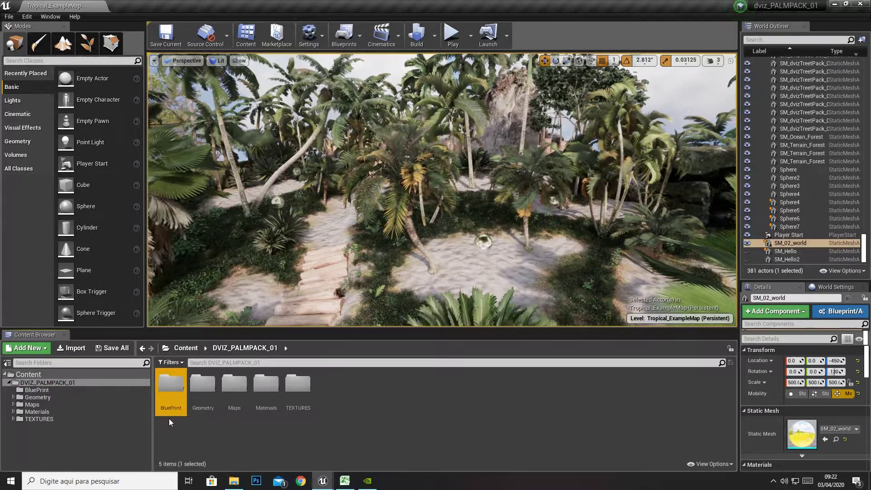
double_click(212, 406)
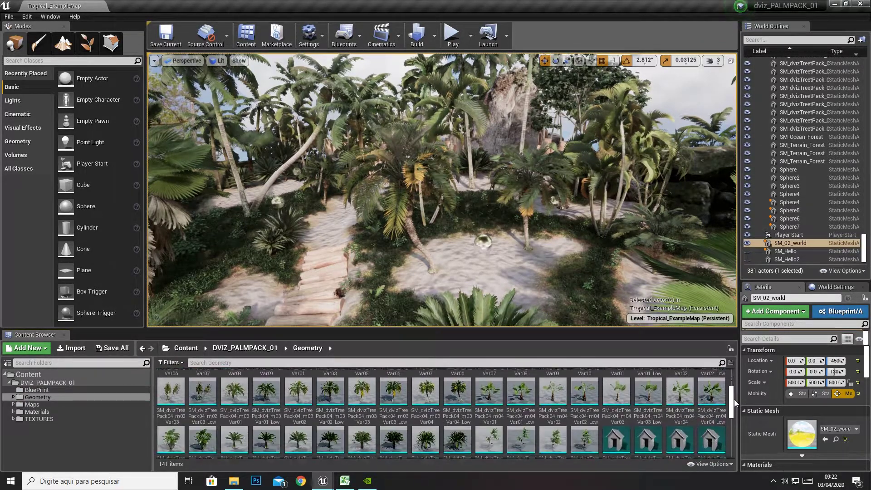
left_click(31, 404)
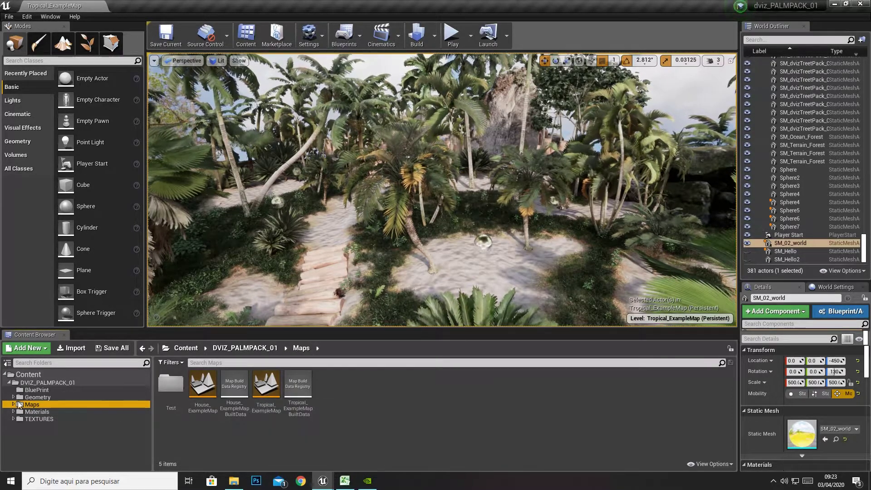
left_click(34, 411)
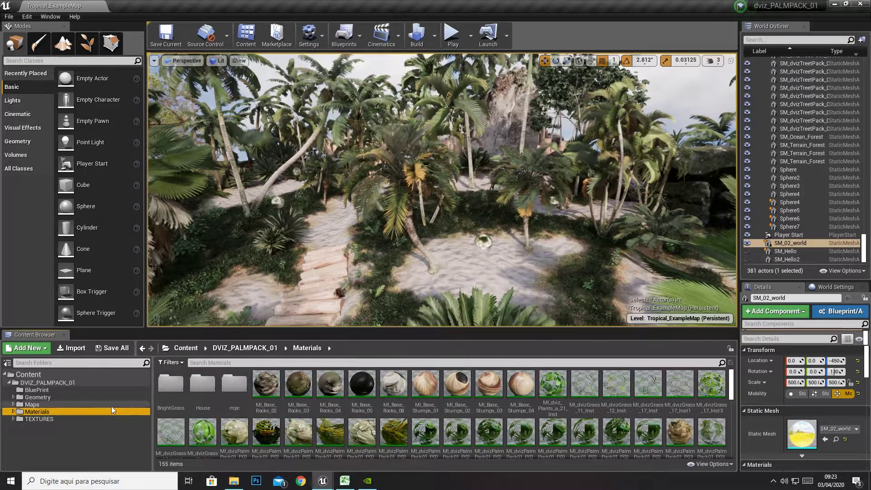
left_click(29, 421)
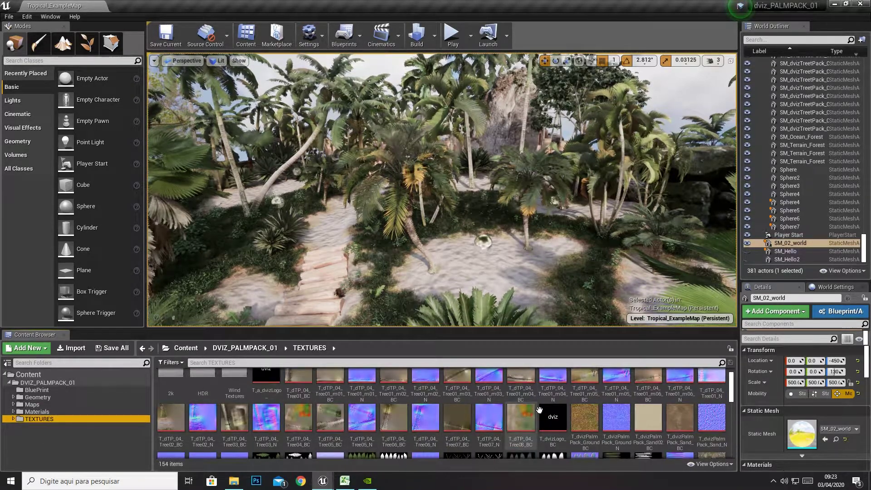
left_click(32, 398)
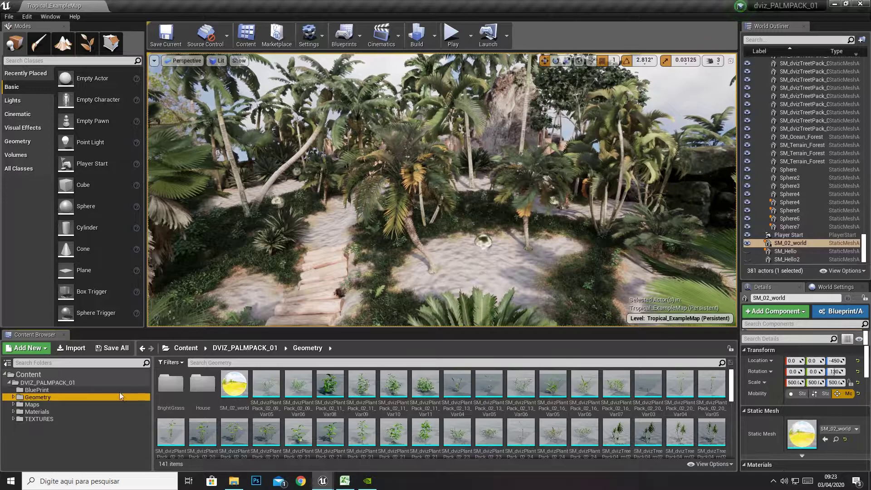
left_click(36, 404)
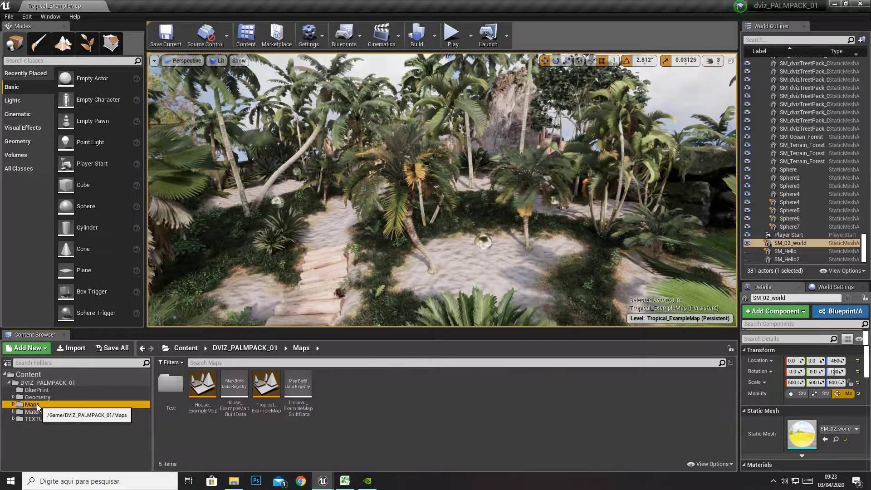
left_click(35, 412)
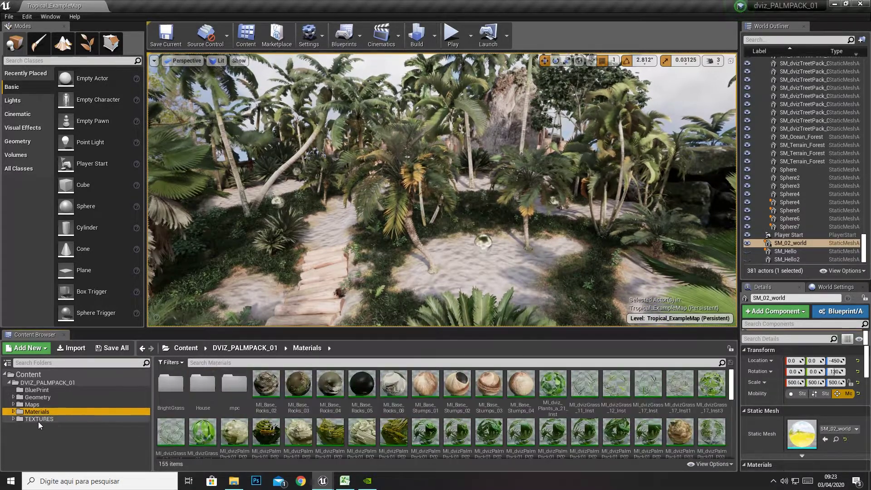
left_click(39, 419)
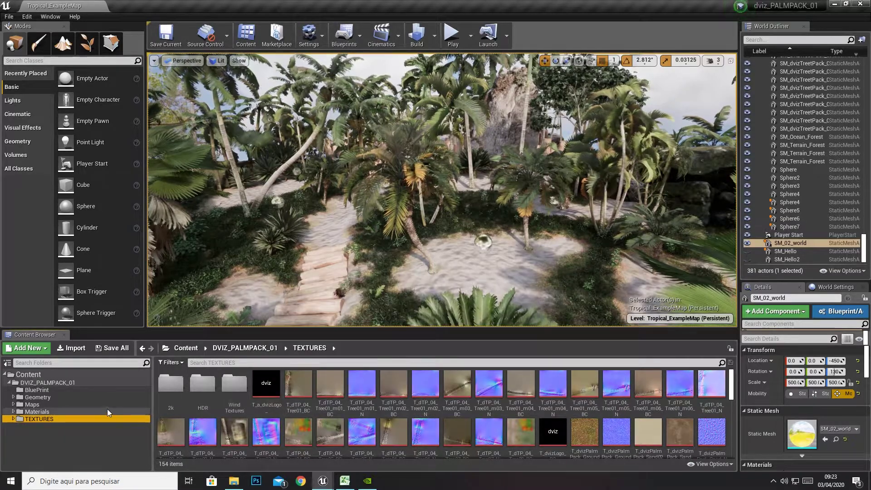
left_click(50, 397)
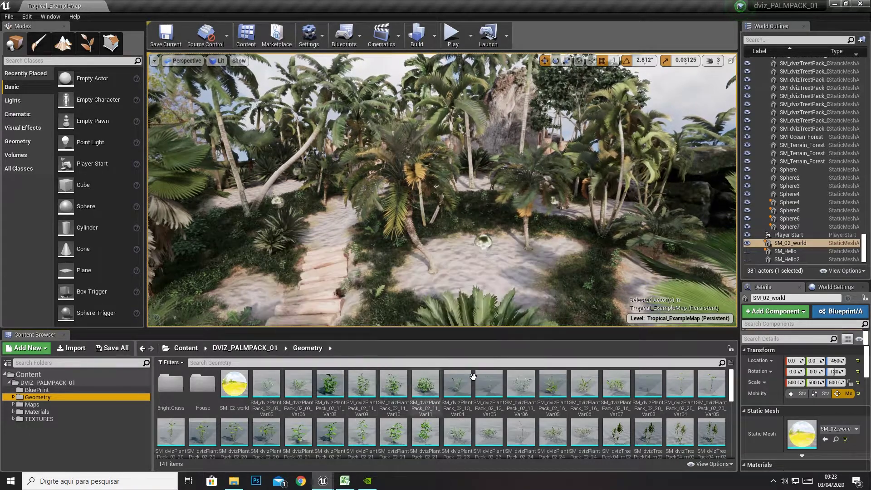
Step: Go back to Content, open DVIZ_PALMPACK_01 and select its Geometry folder
scroll(734, 390, "down", 5)
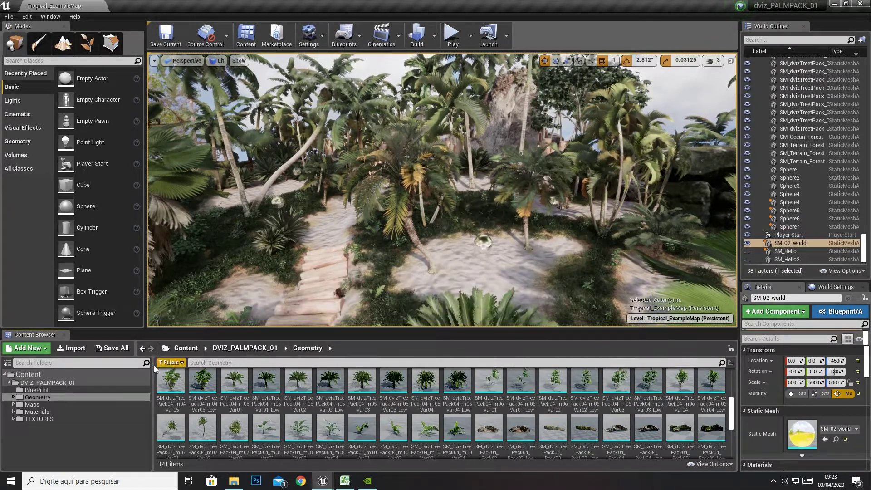
left_click(32, 398)
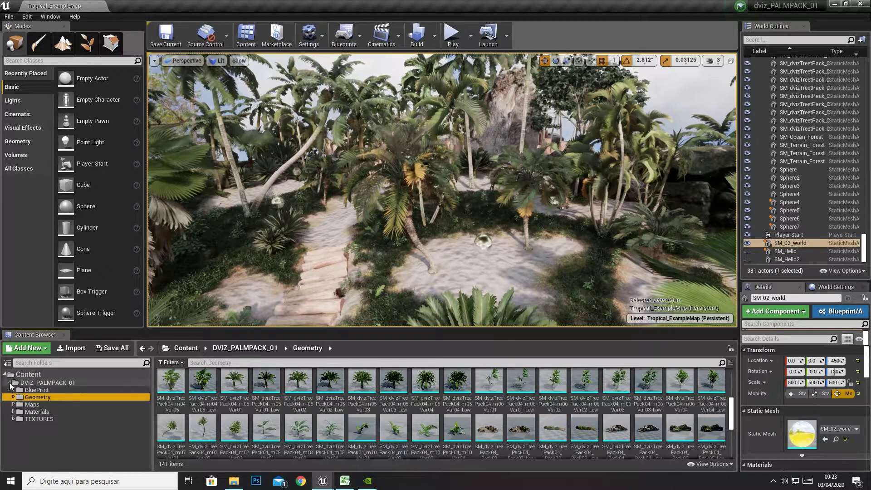
left_click(10, 383)
left_click(23, 376)
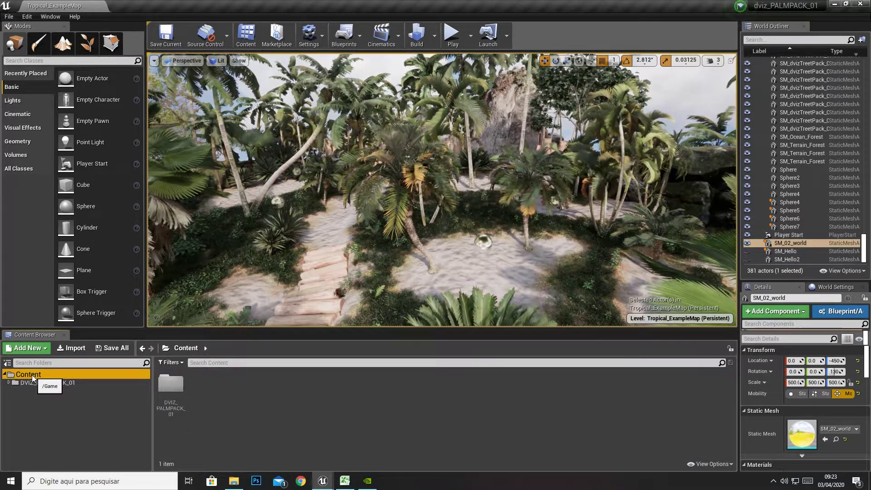
double_click(169, 386)
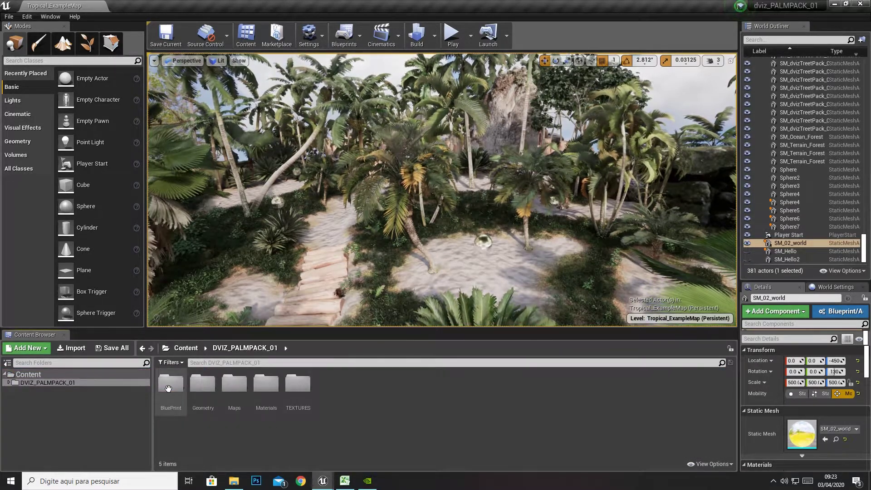
left_click(203, 393)
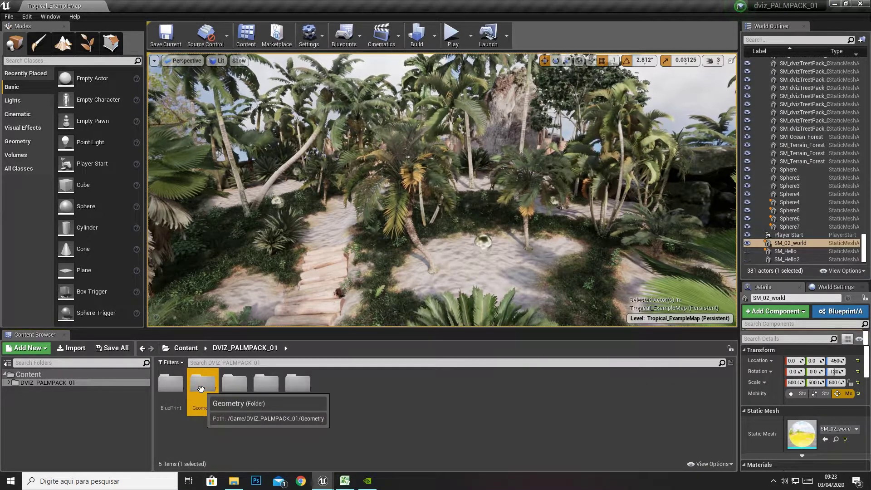
Step: Run Migrate… on the Geometry folder to bring up the Asset Report
right_click(201, 389)
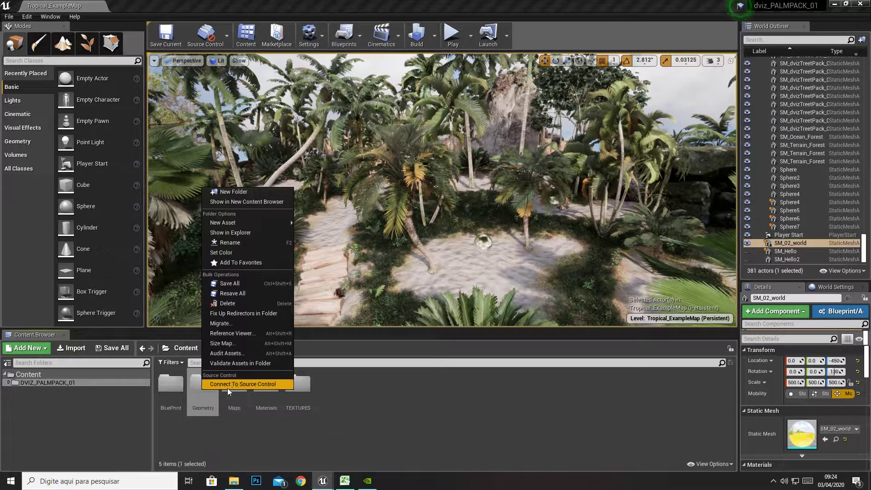
left_click(227, 323)
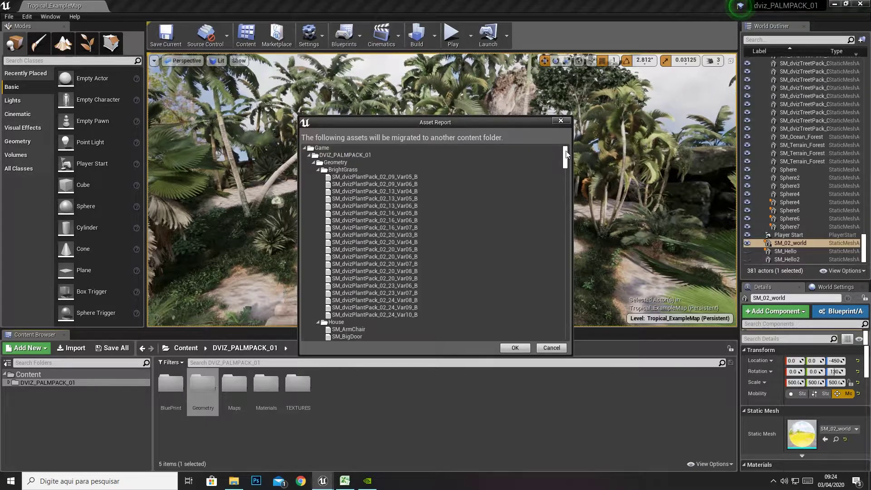
left_click_drag(565, 150, 570, 185)
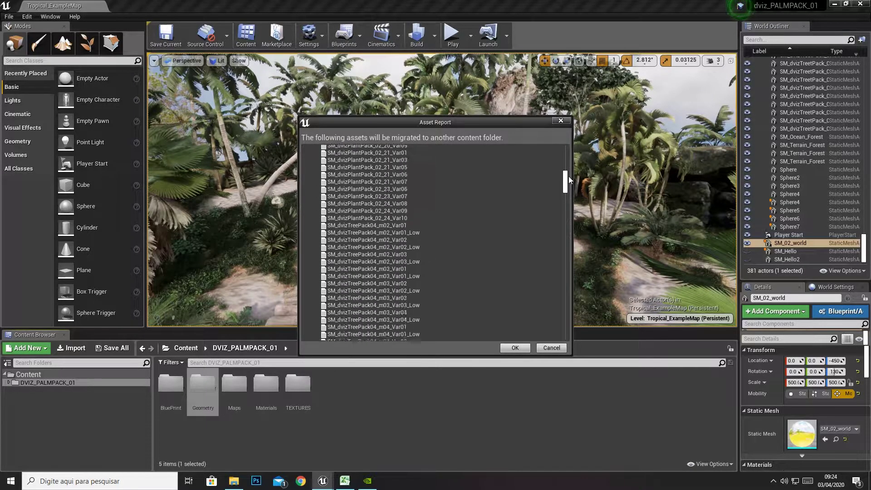
left_click_drag(570, 185, 568, 224)
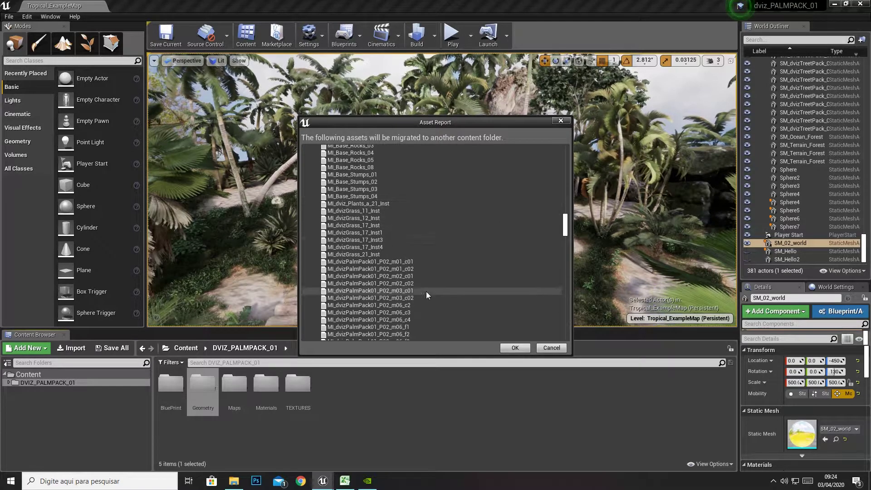
left_click_drag(565, 225, 566, 154)
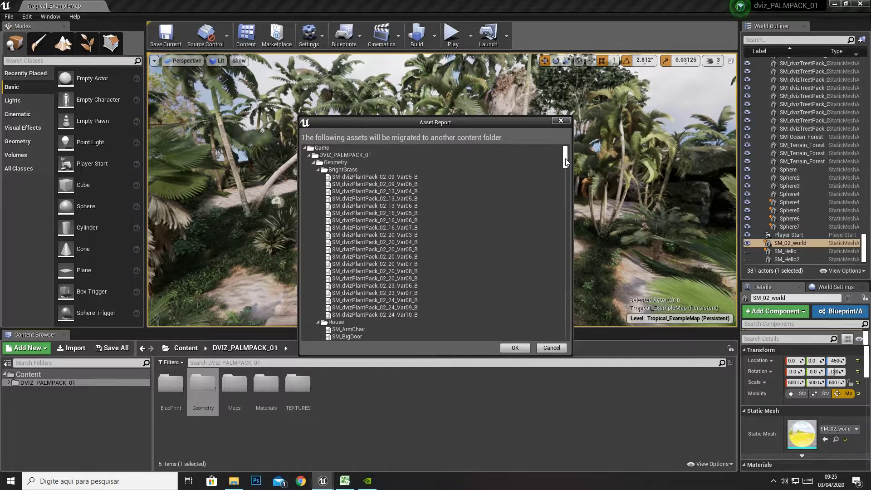
Step: Scroll through the Asset Report's listed meshes, materials and textures, repositioning the dialog
scroll(567, 172, "down", 5)
scroll(567, 171, "down", 5)
left_click_drag(566, 171, 567, 195)
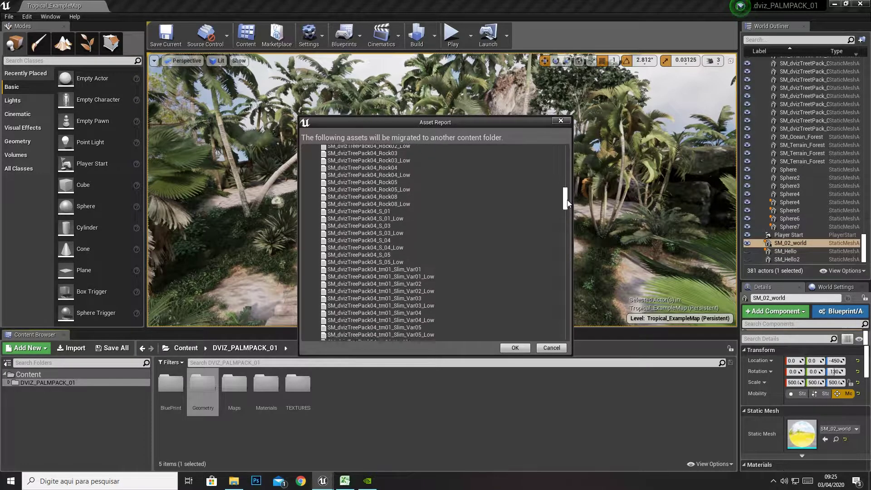
left_click_drag(567, 196, 567, 212)
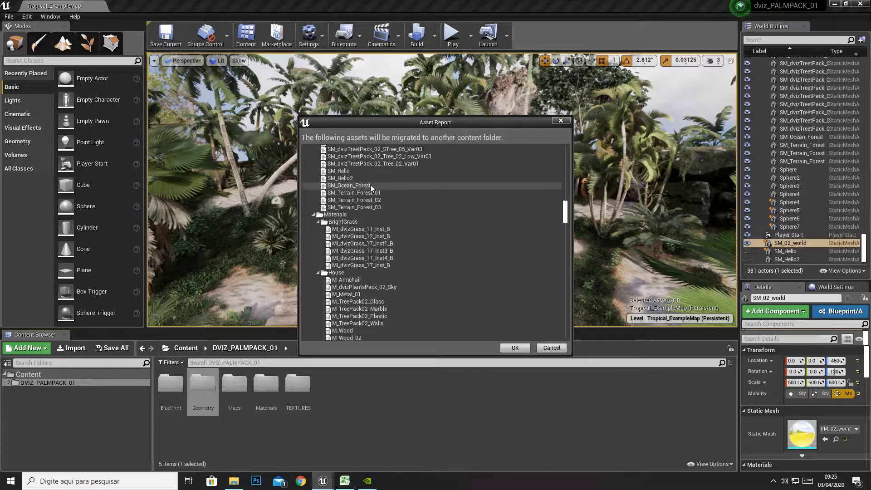
scroll(565, 213, "down", 3)
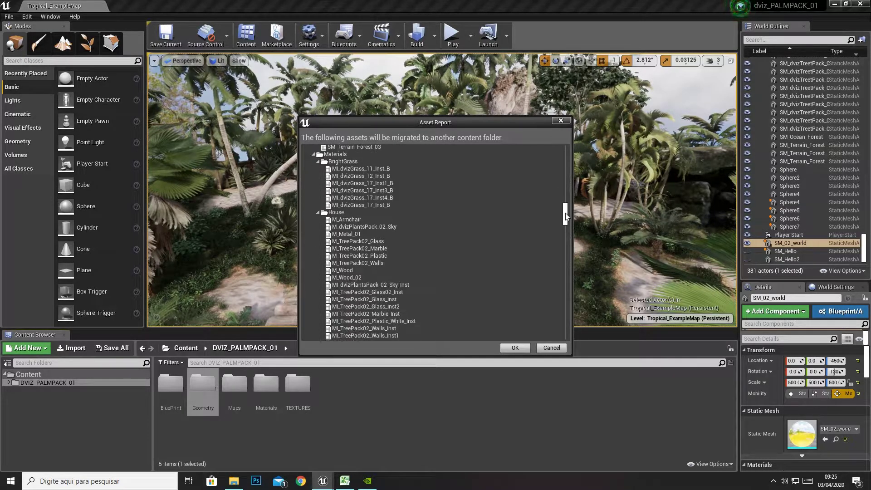
scroll(565, 213, "down", 2)
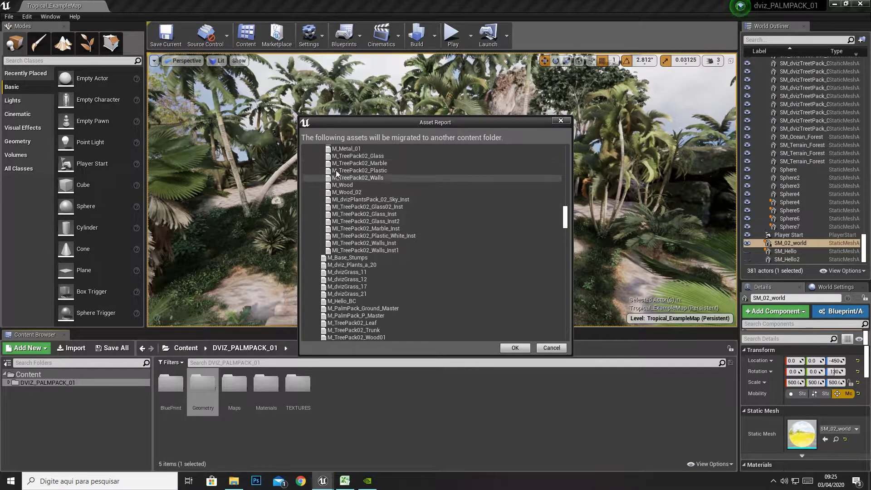
left_click_drag(565, 217, 565, 242)
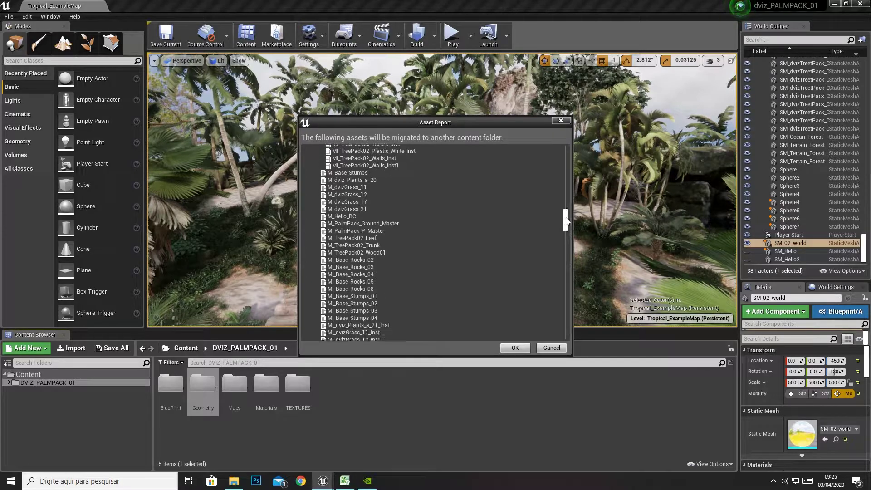
scroll(566, 242, "down", 5)
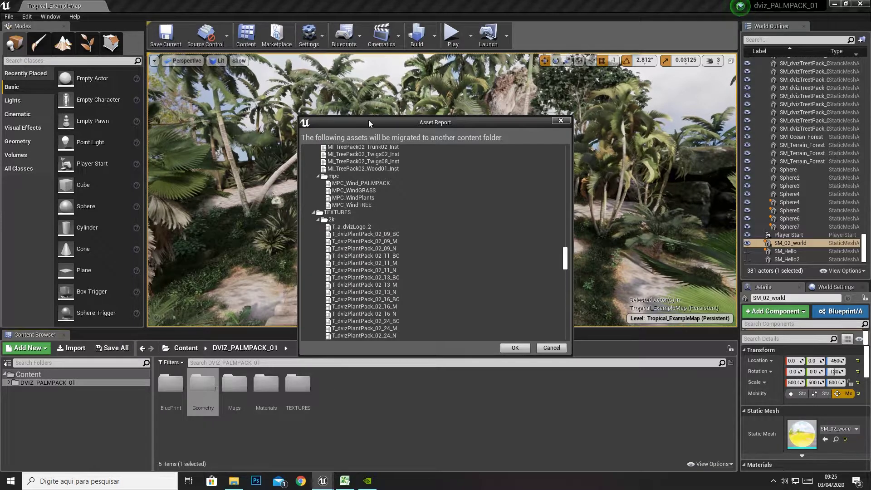
left_click_drag(368, 121, 462, 123)
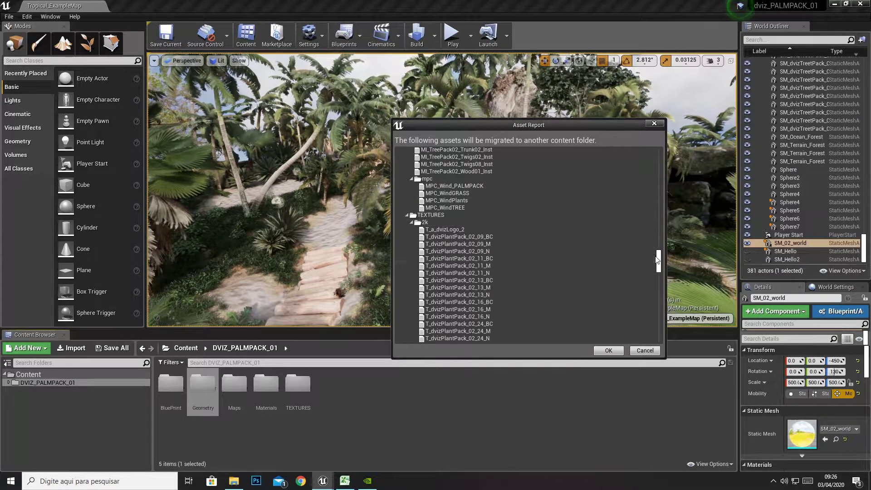
mouse_move(660, 261)
left_mouse_down()
mouse_move(662, 281)
mouse_move(646, 150)
left_mouse_up()
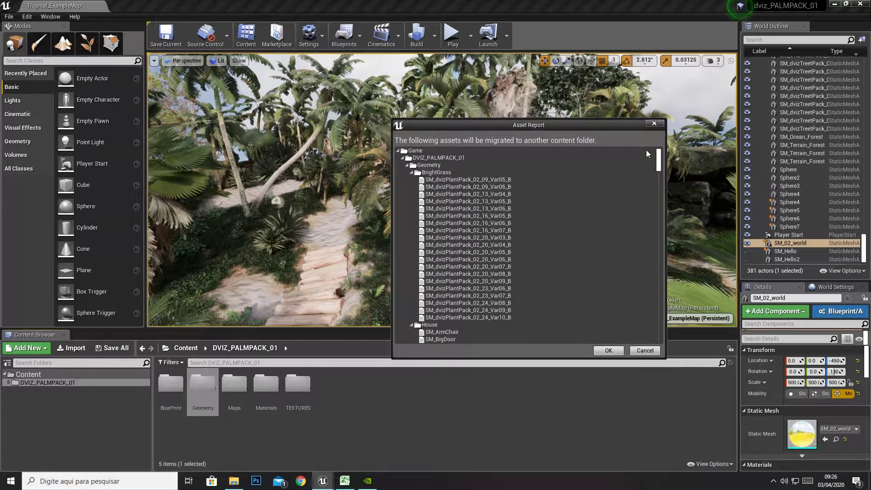
Step: Accept the Asset Report and browse to BACKUP (F:) > PROJETOS 2019 > REALISTIC HOUSE
left_click(607, 351)
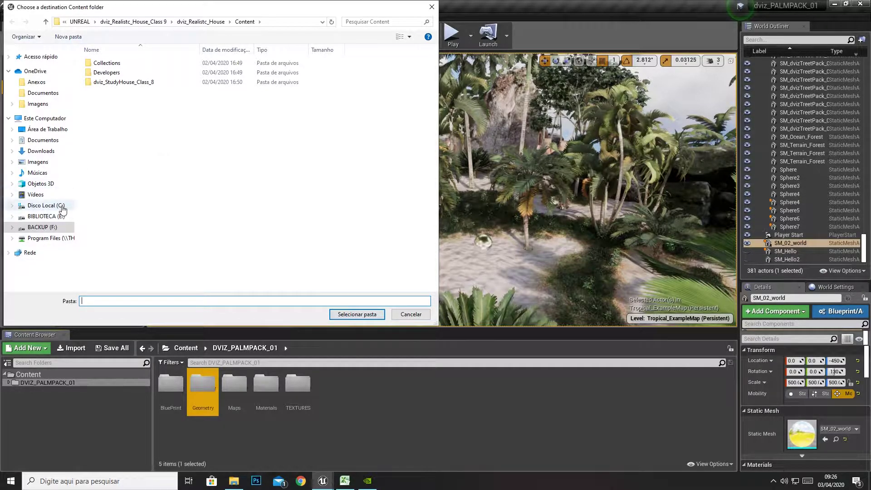
left_click(54, 229)
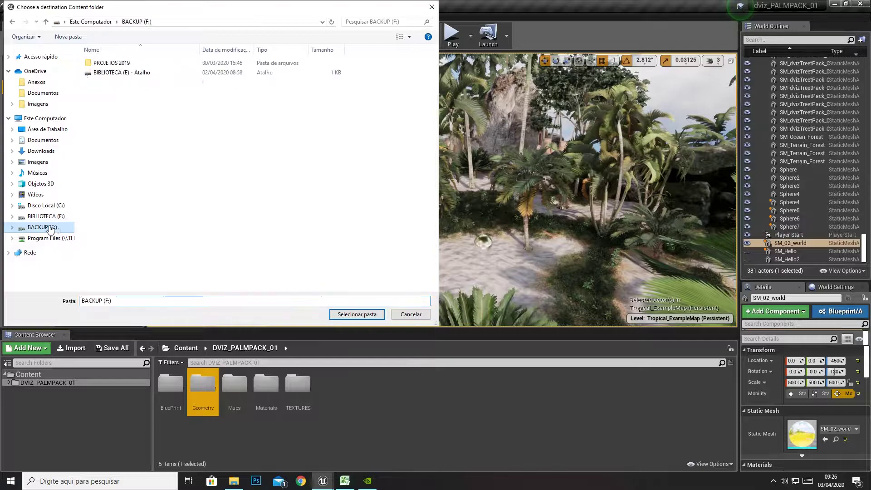
double_click(108, 63)
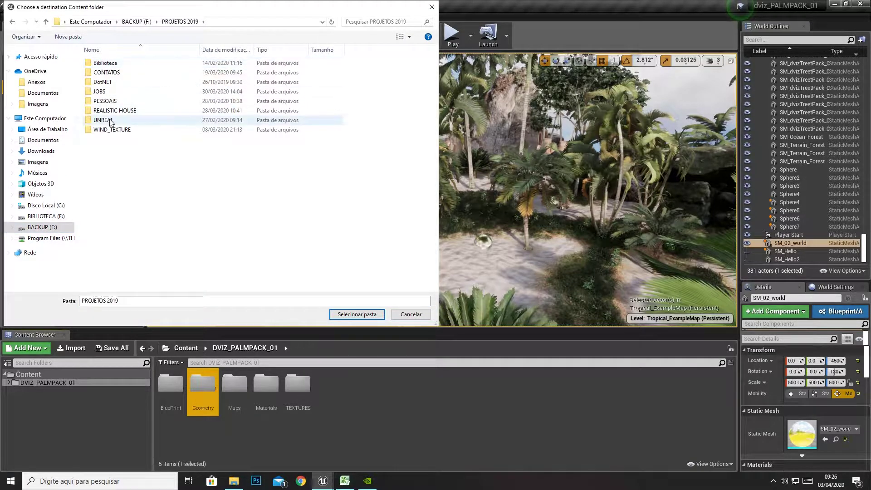
double_click(111, 110)
Step: Continue through Course Files > UNREAL > dviz_Realistc_House_Class 10 into dviz_Realistc_House
double_click(107, 63)
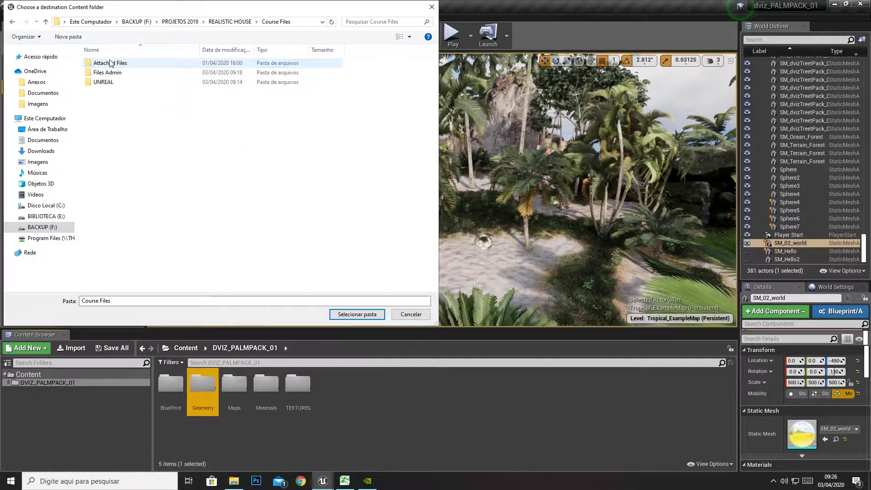
double_click(107, 82)
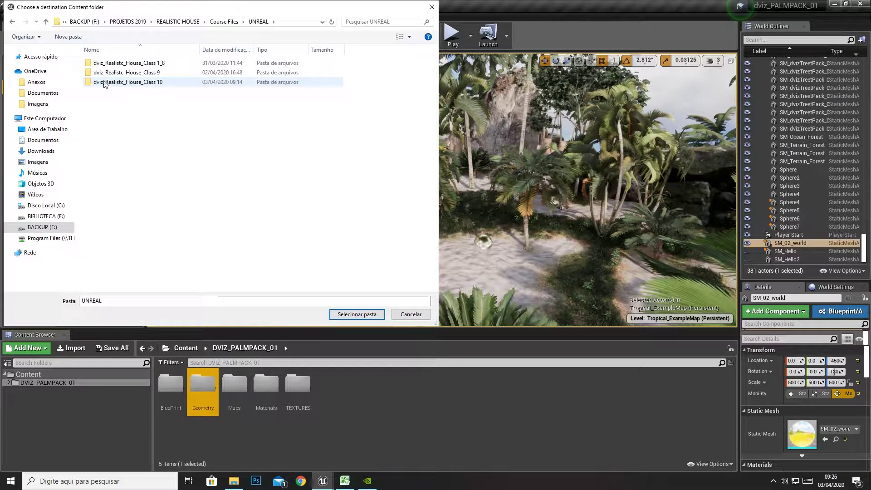
double_click(137, 82)
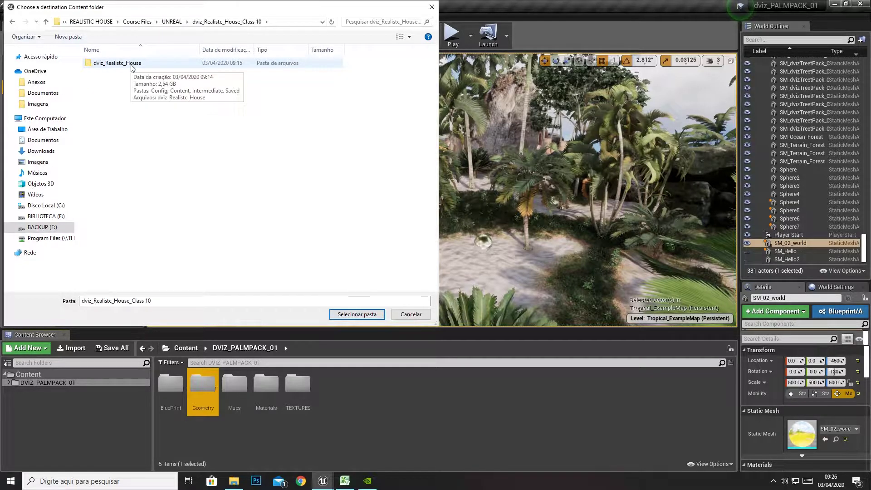
left_click(12, 22)
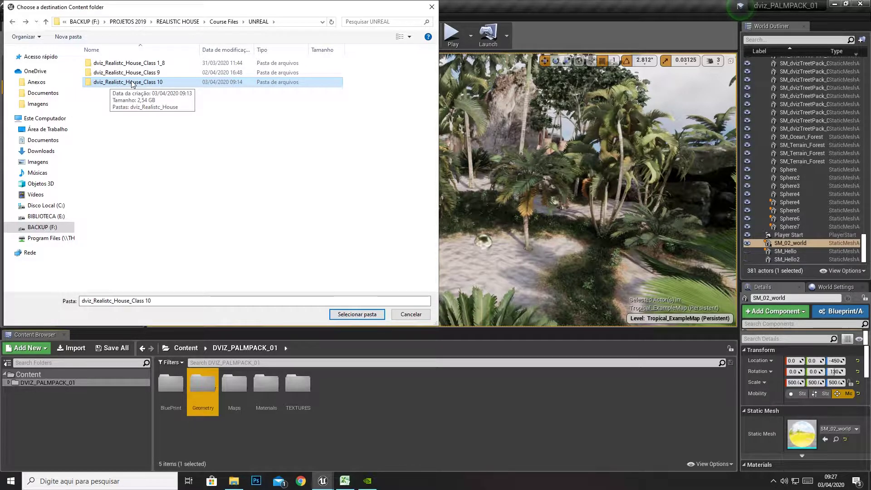
double_click(131, 82)
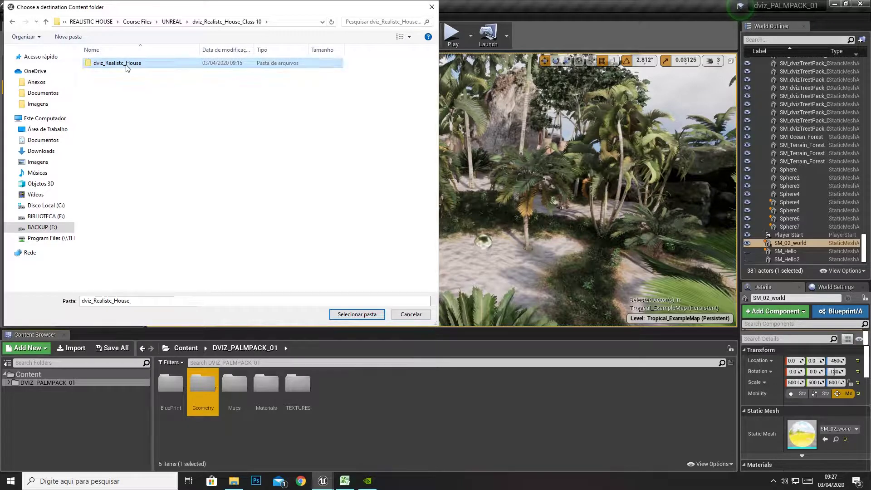
double_click(126, 65)
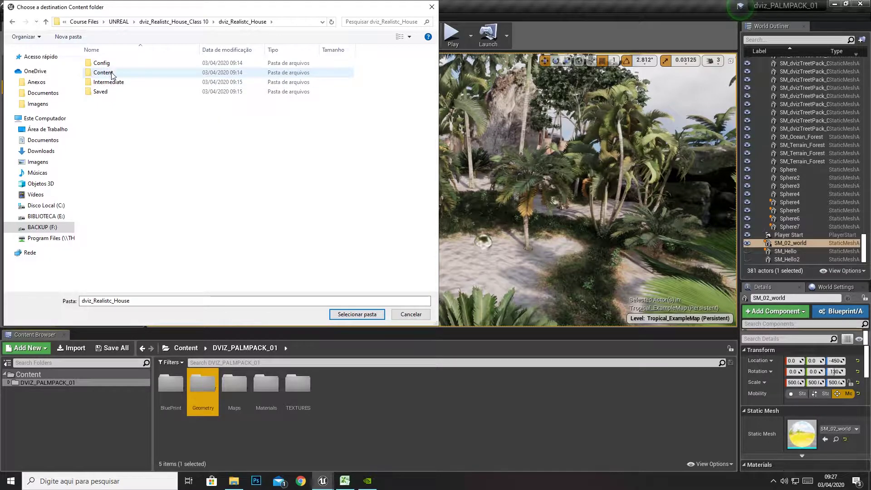
Step: Pick the dviz_Realistc_House project's Content folder as destination and confirm with Selecionar pasta
left_click(116, 78)
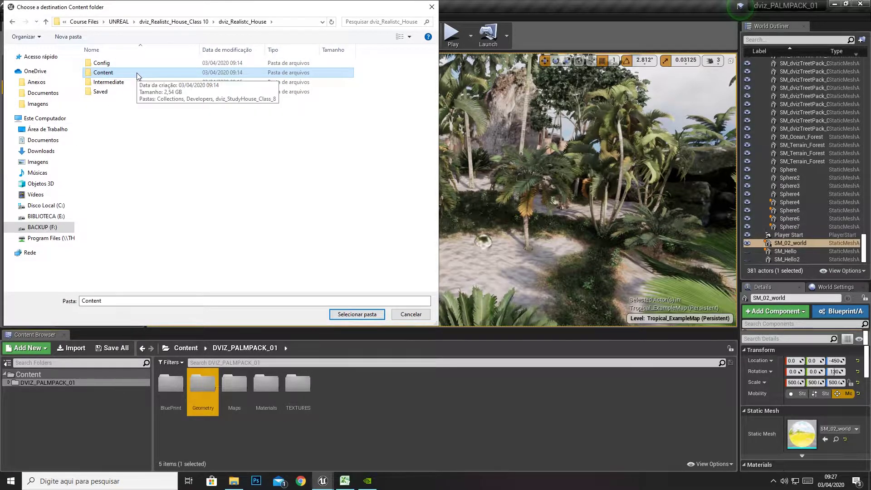
left_click(103, 65)
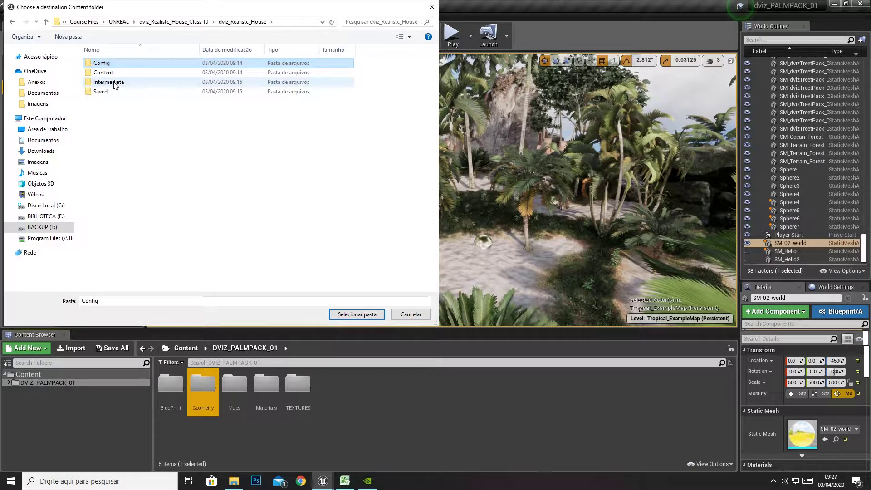
left_click(115, 84)
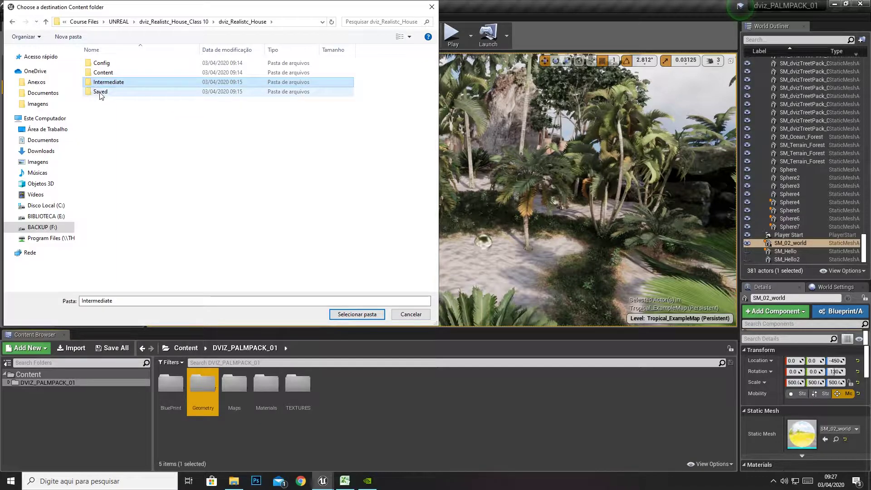
left_click(114, 75)
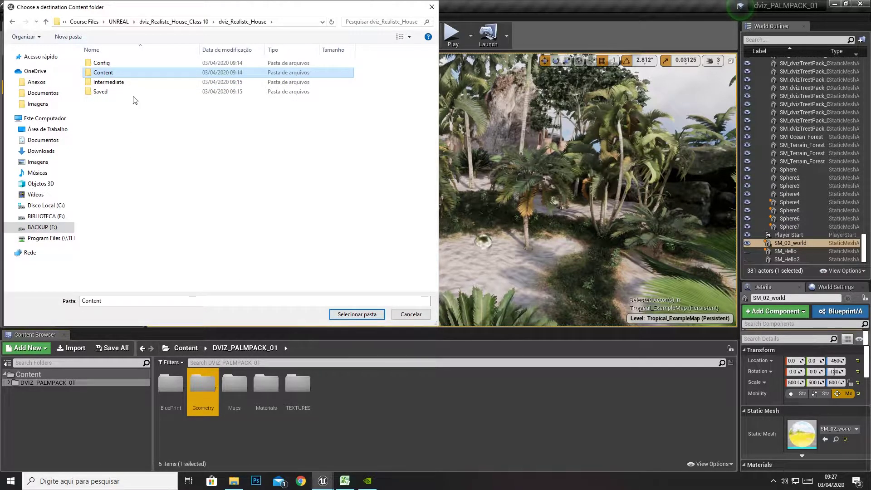
left_click(106, 92)
left_click(110, 74)
left_click(363, 314)
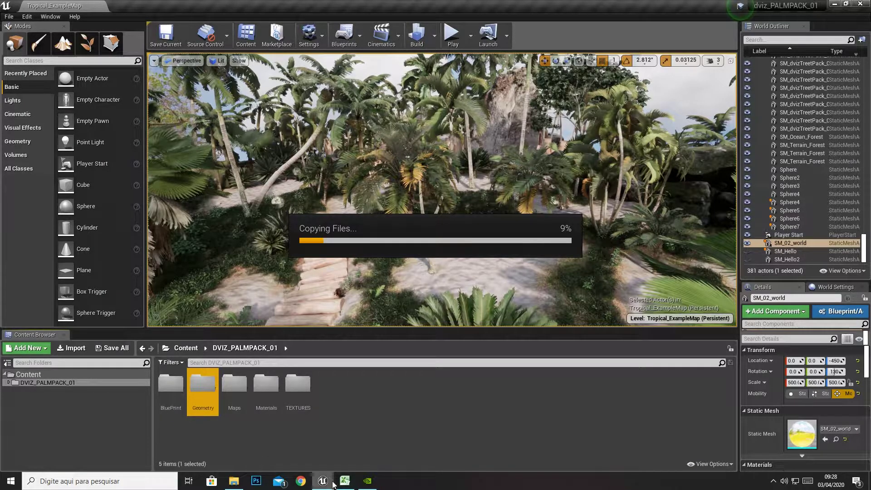
Step: Flip to the house editor and back to the palm pack editor while the file copy completes
mouse_move(332, 484)
left_click(278, 441)
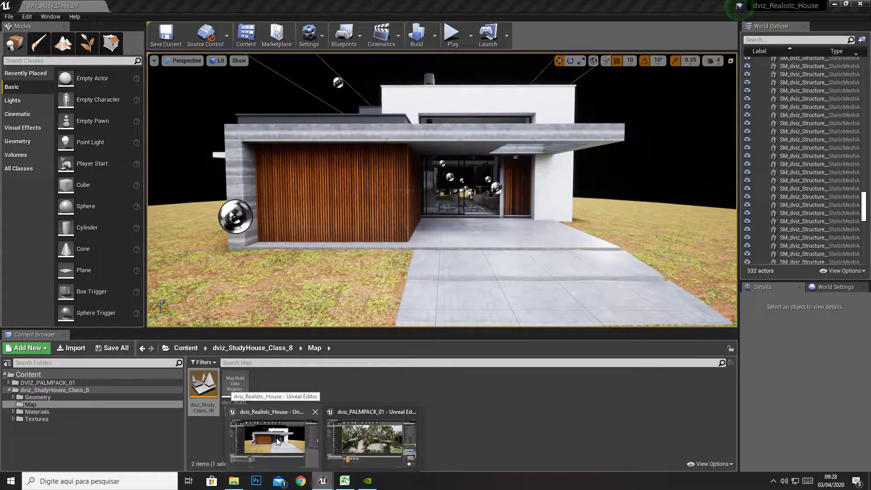
left_click(371, 439)
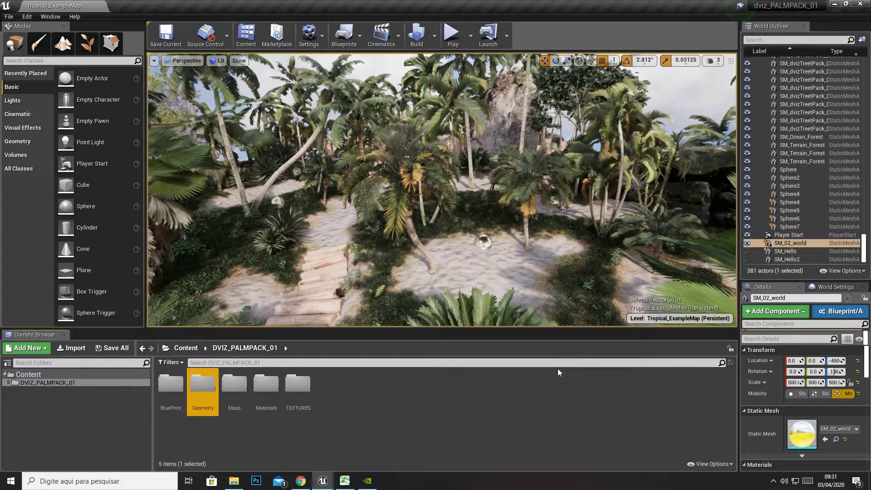
Step: Switch to the dviz_Realistc_House editor and open the migrated DVIZ_PALMPACK_01 folder
mouse_move(322, 479)
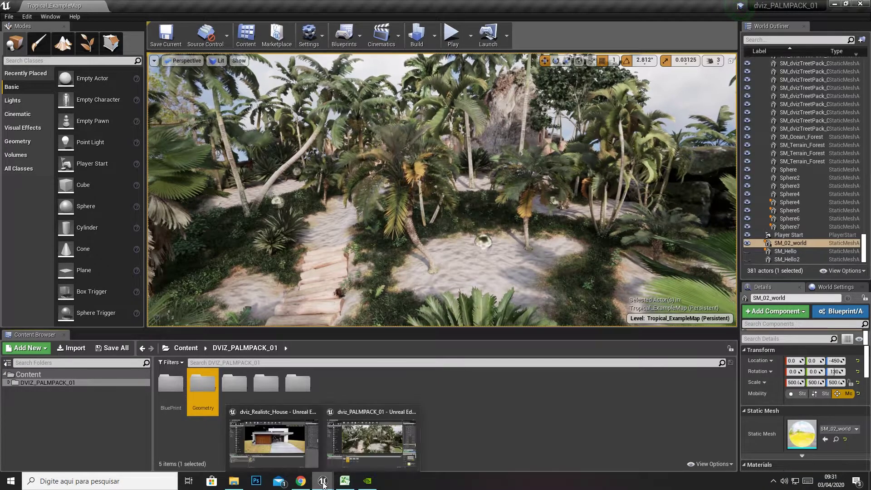
left_click(279, 445)
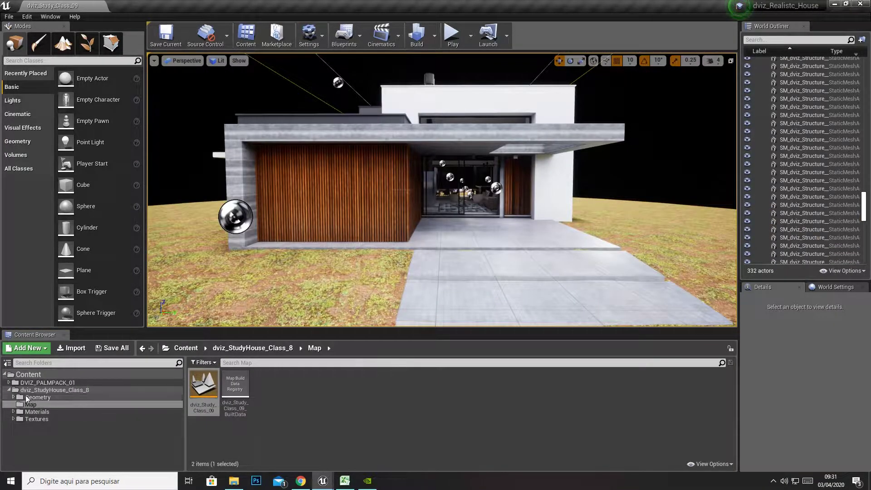
left_click(8, 390)
left_click(19, 376)
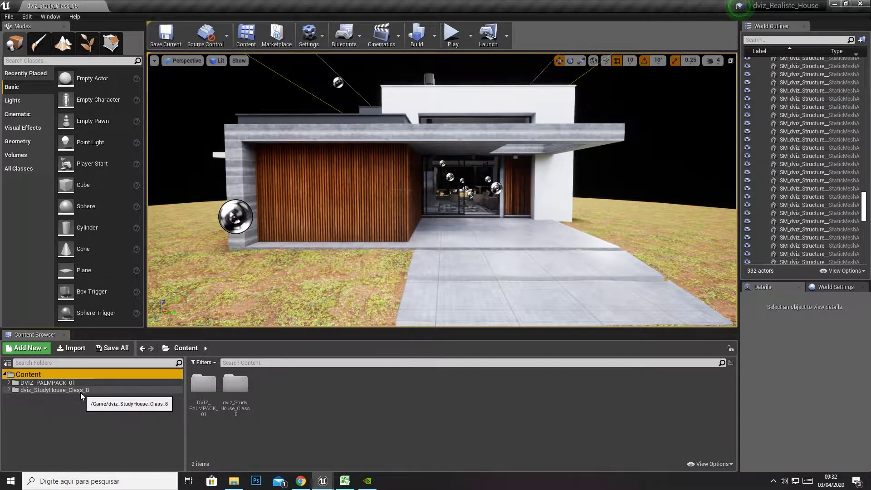
left_click(58, 385)
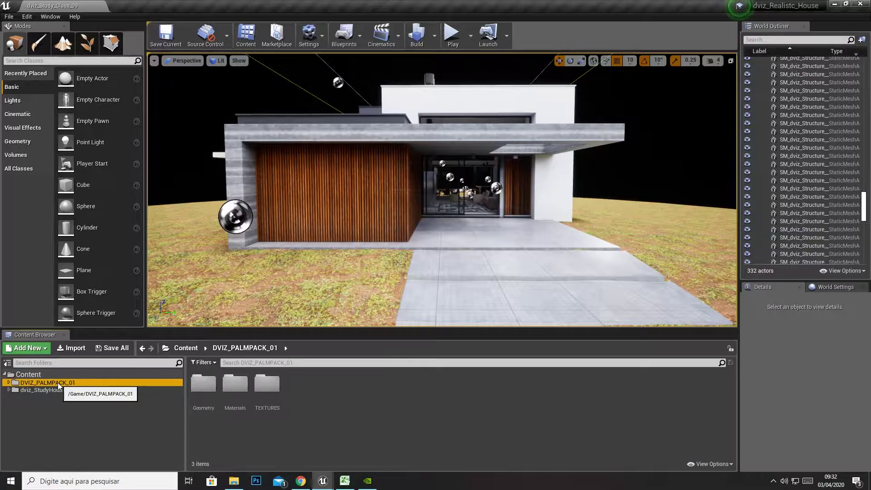
Step: Open Geometry, browse its 141 meshes, and select SM_dvizTreePack04_m03_Var04_Low
double_click(206, 402)
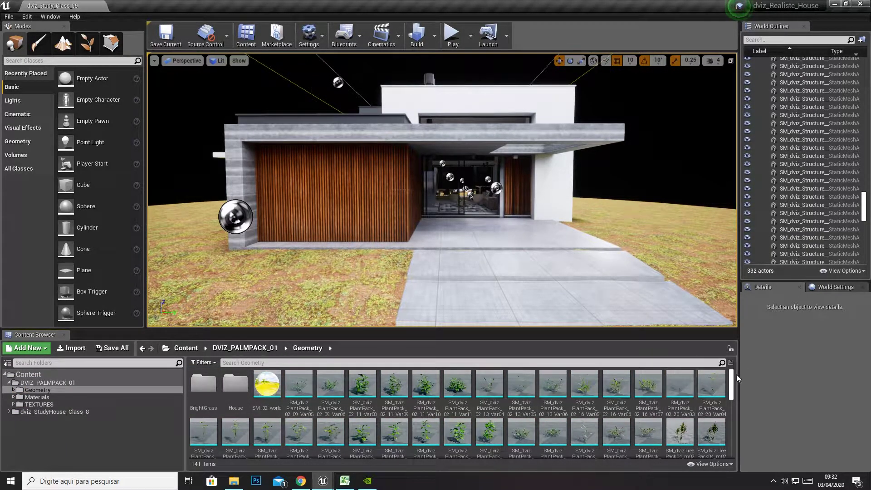
left_click_drag(731, 379, 737, 410)
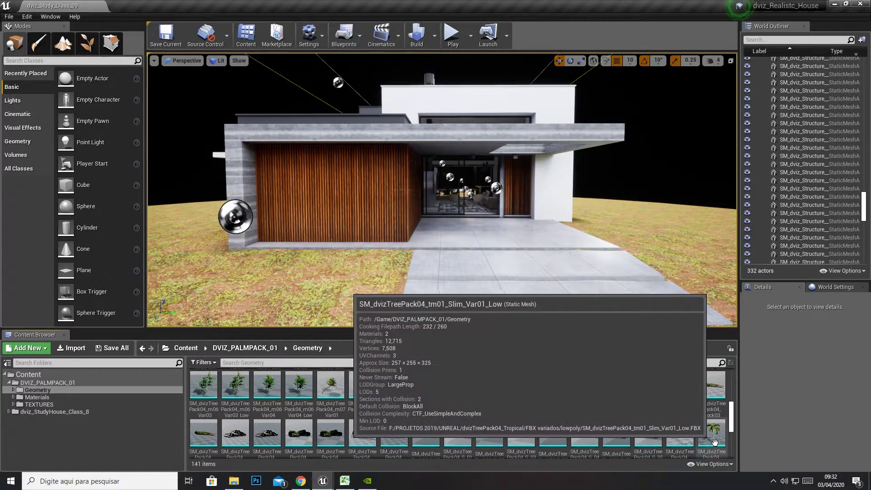
scroll(613, 428, "up", 1)
scroll(613, 427, "up", 2)
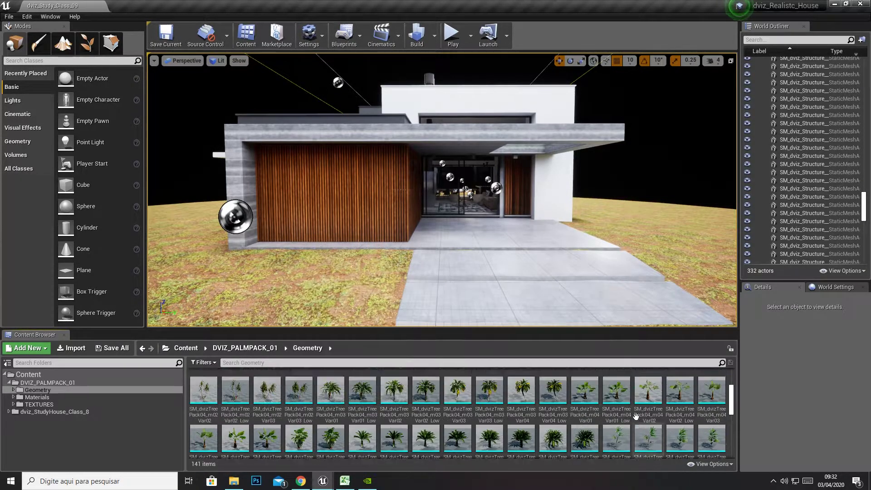
left_click(561, 423)
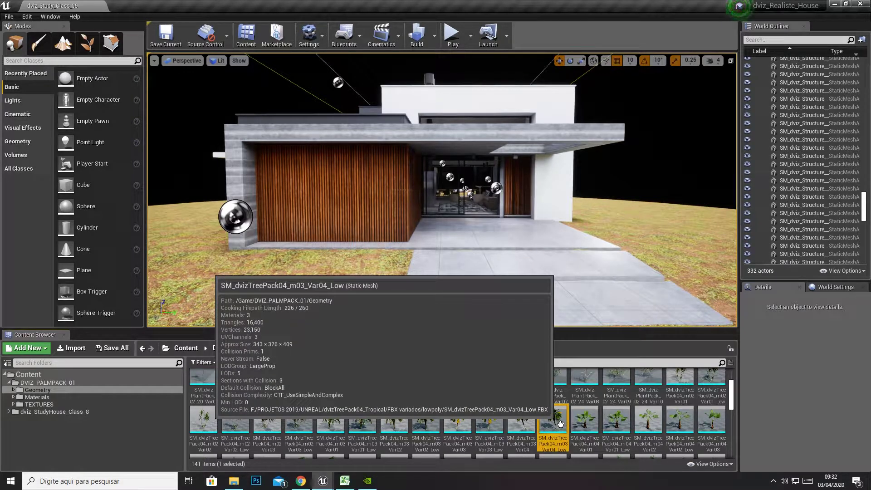
Step: Place four palm trees on the lawn on both sides of the house's front path
mouse_move(560, 423)
left_mouse_down()
mouse_move(377, 262)
mouse_move(259, 265)
mouse_move(369, 282)
left_mouse_up()
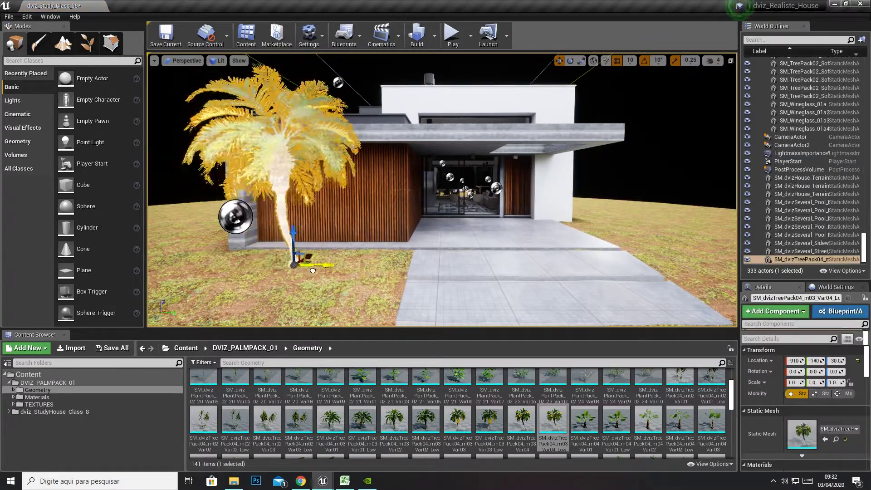
left_click_drag(351, 241, 351, 245)
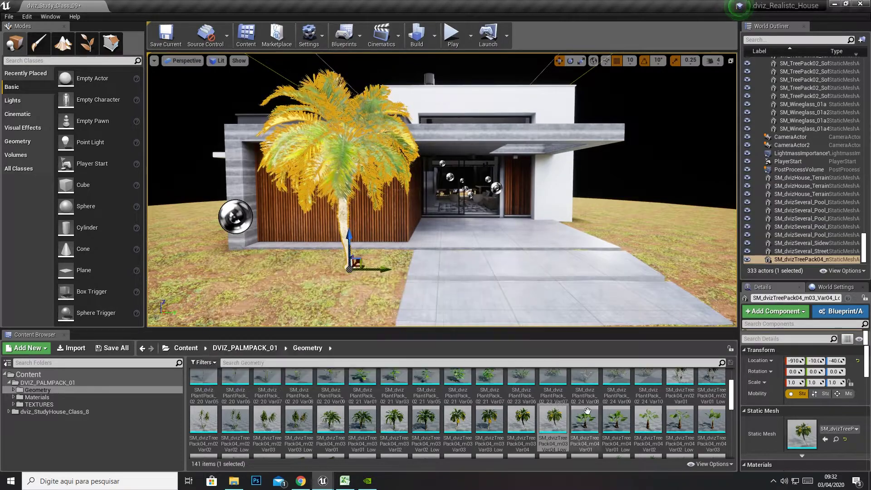
mouse_move(679, 420)
left_mouse_down()
mouse_move(660, 263)
mouse_move(643, 243)
left_mouse_up()
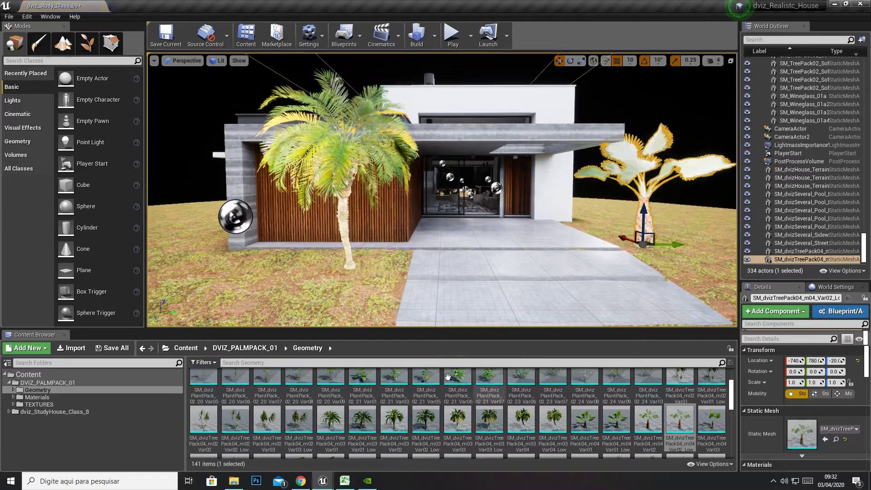
left_click_drag(300, 420, 214, 267)
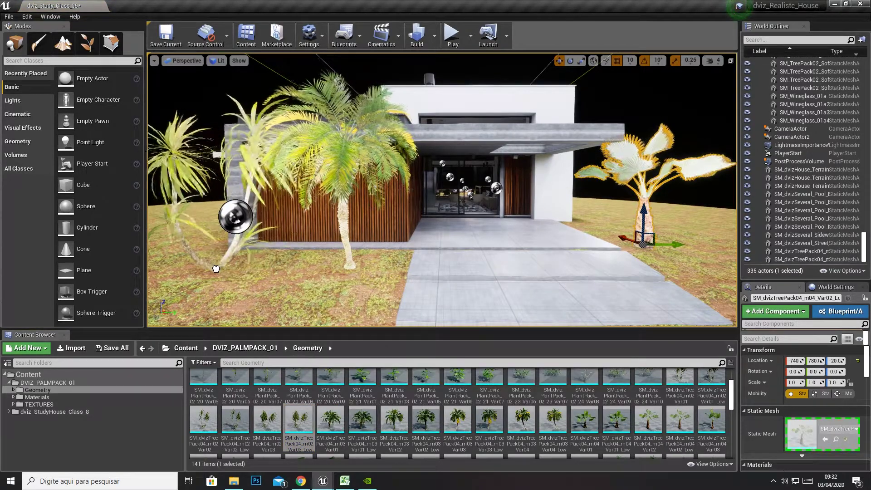
left_click_drag(235, 419, 298, 292)
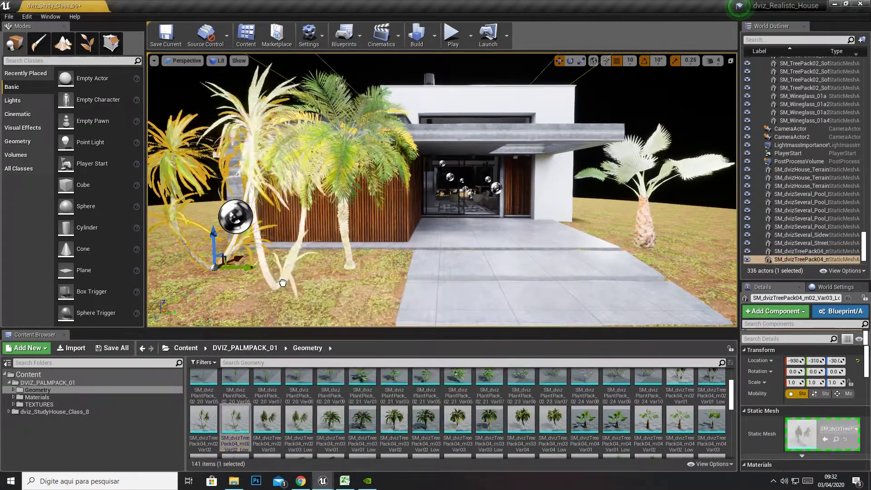
Step: Add a palm tree beside the pool and pull back to check the palms around the house
mouse_move(575, 260)
right_mouse_down()
mouse_move(576, 236)
mouse_move(331, 59)
mouse_move(497, 216)
mouse_move(498, 240)
mouse_move(481, 268)
right_mouse_up()
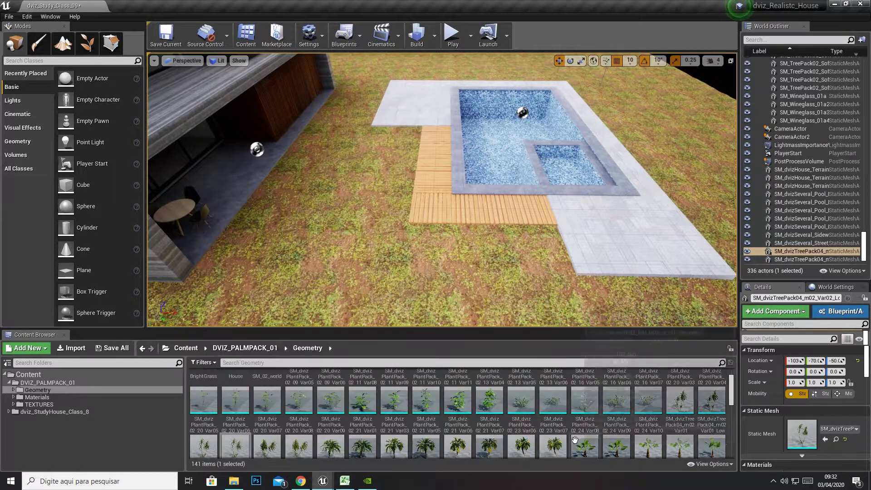
scroll(699, 417, "down", 1)
mouse_move(712, 390)
left_mouse_down()
mouse_move(372, 276)
mouse_move(268, 281)
left_mouse_up()
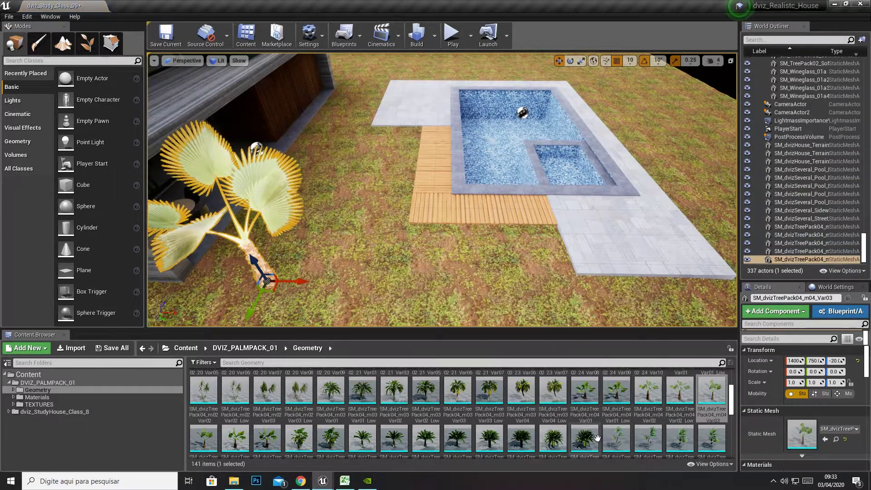
left_click_drag(584, 438, 507, 252)
key("f")
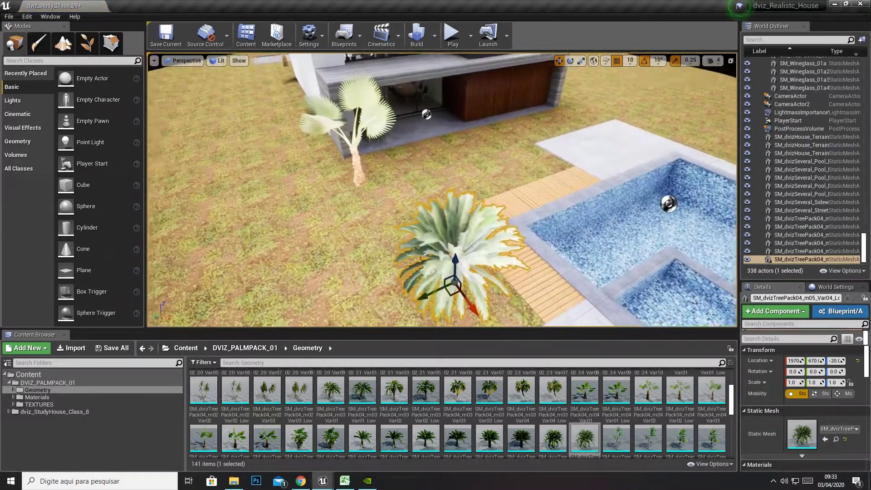
right_click_drag(442, 191, 442, 173)
right_click_drag(438, 231, 436, 227)
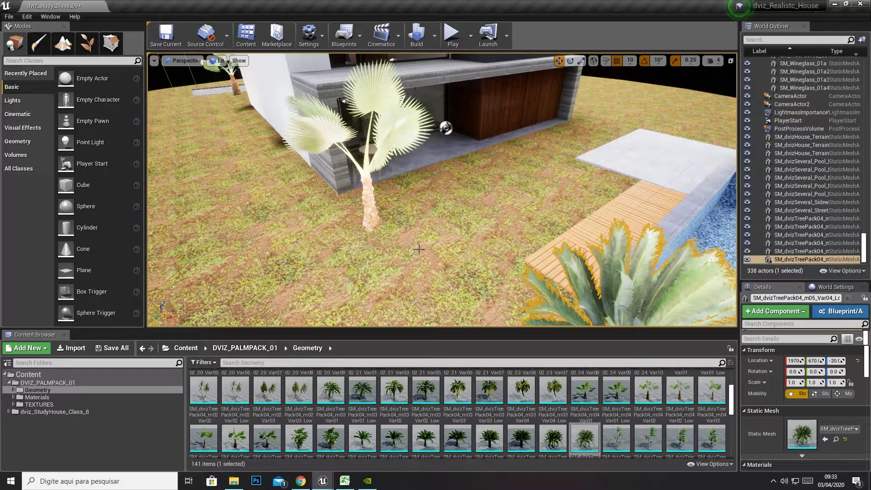
left_click(234, 481)
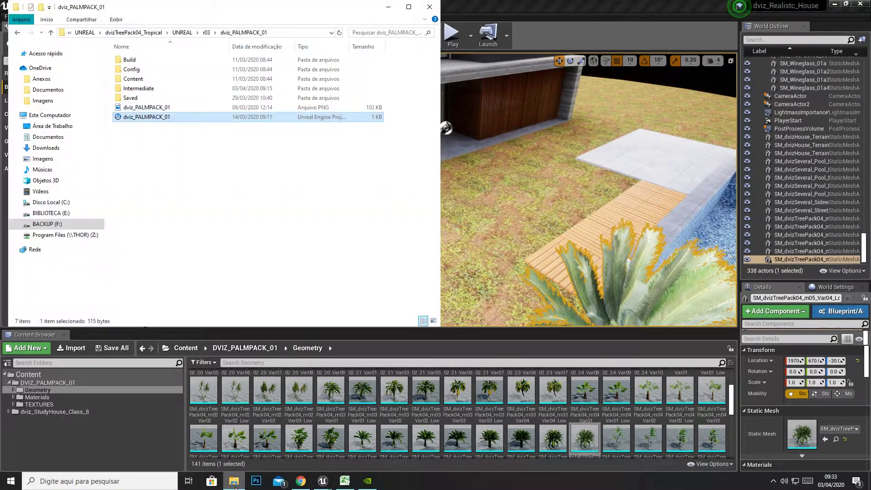
Step: Navigate to BACKUP (F:) > PROJETOS 2019 > UNREAL and bring up the Apartment project's kitchen
left_click(51, 224)
double_click(183, 68)
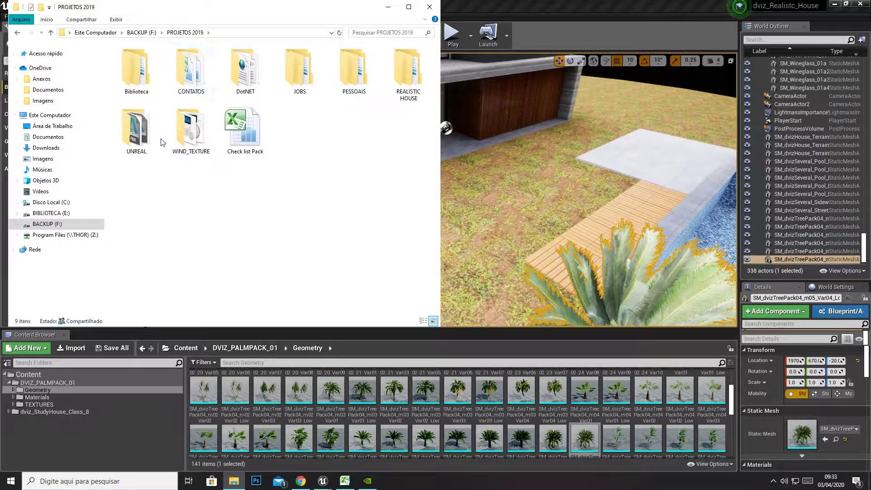
left_click(136, 131)
double_click(135, 132)
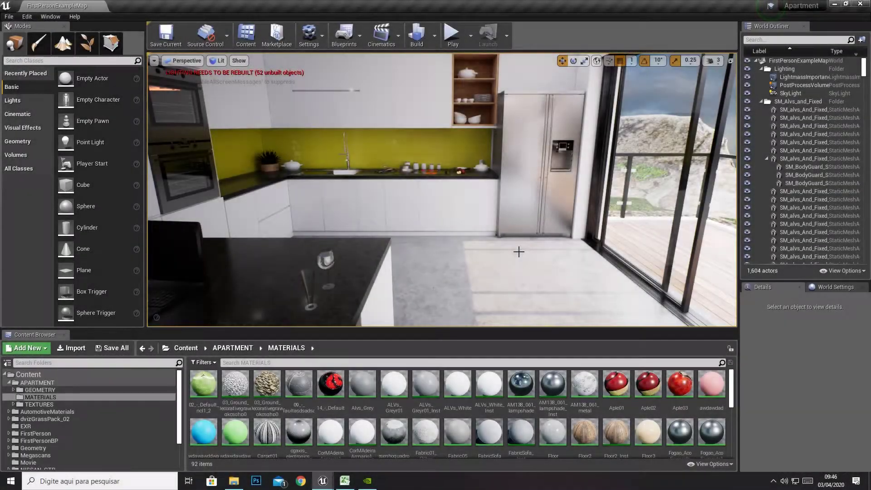
mouse_move(519, 251)
right_mouse_down()
mouse_move(480, 240)
mouse_move(499, 240)
right_mouse_up()
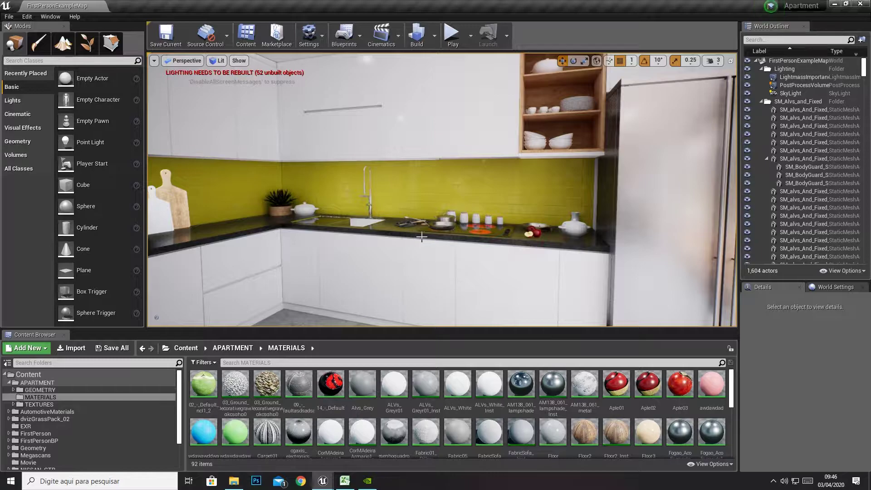
Step: Fly the camera along the kitchen shelves and fridge, then in close to the stove
right_click_drag(499, 240, 508, 240)
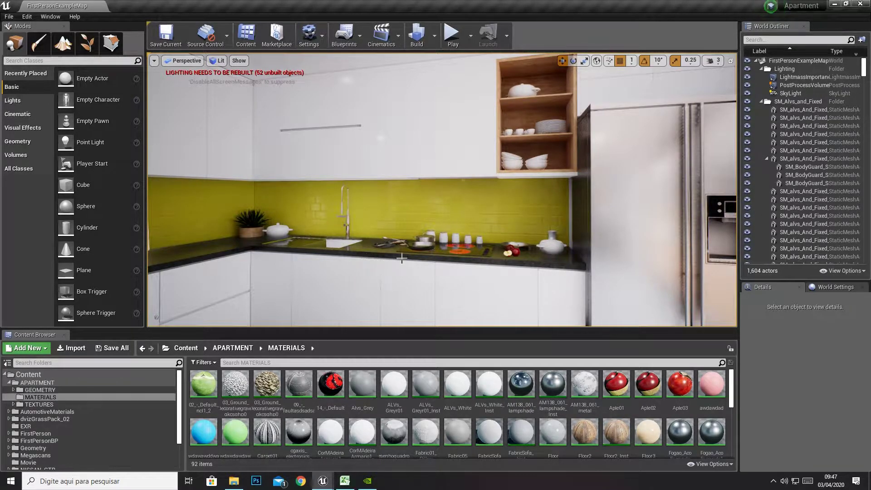
mouse_move(409, 257)
right_mouse_down()
mouse_move(409, 268)
mouse_move(399, 213)
mouse_move(385, 227)
mouse_move(272, 217)
mouse_move(290, 213)
right_mouse_up()
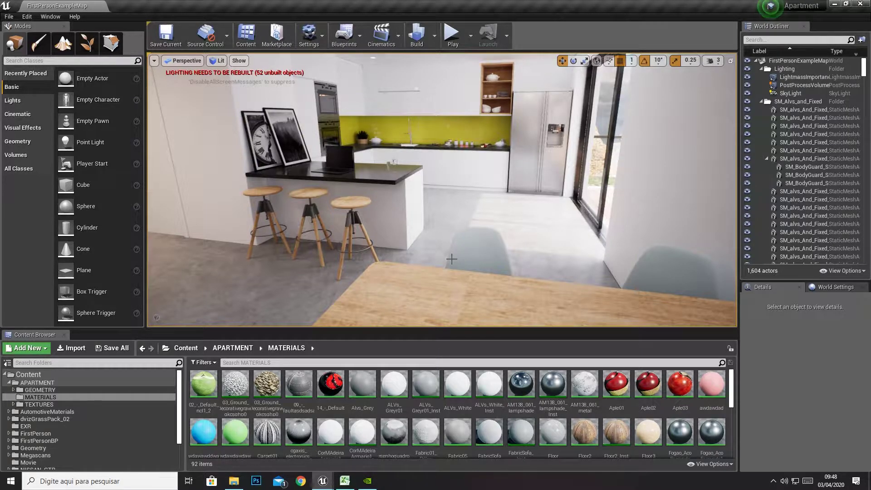
Step: Switch to the realistic house project and fly the view out to the house exterior
mouse_move(323, 480)
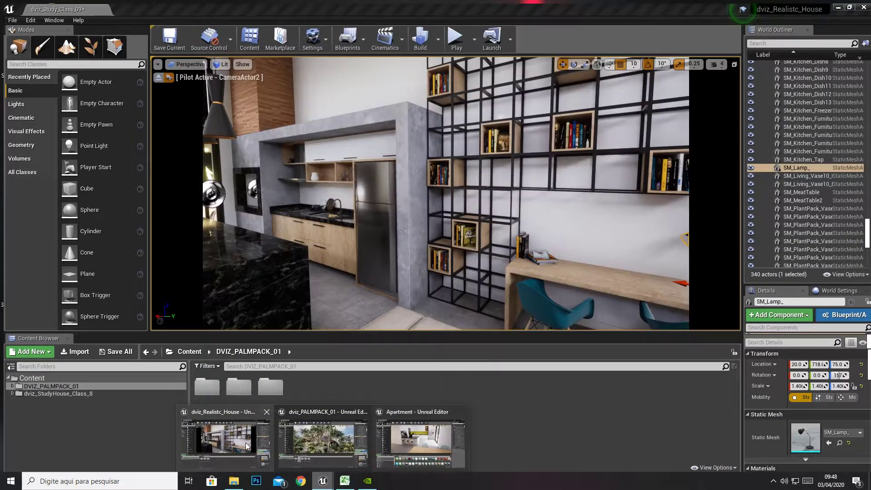
left_click(245, 442)
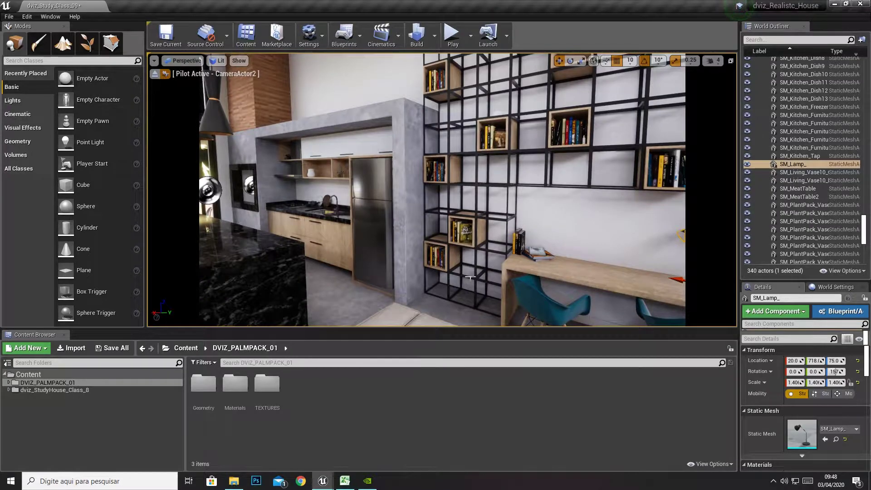
right_click_drag(469, 277, 379, 276)
right_click_drag(484, 274, 484, 274)
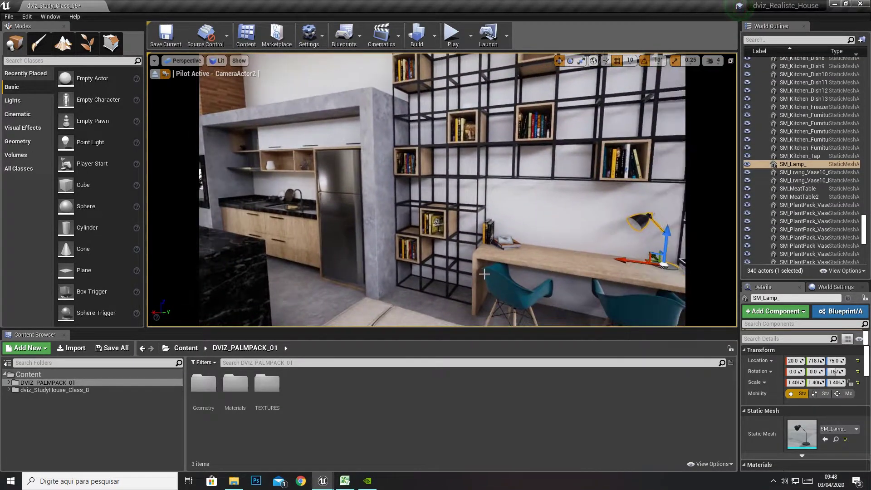
right_click_drag(437, 223, 439, 141)
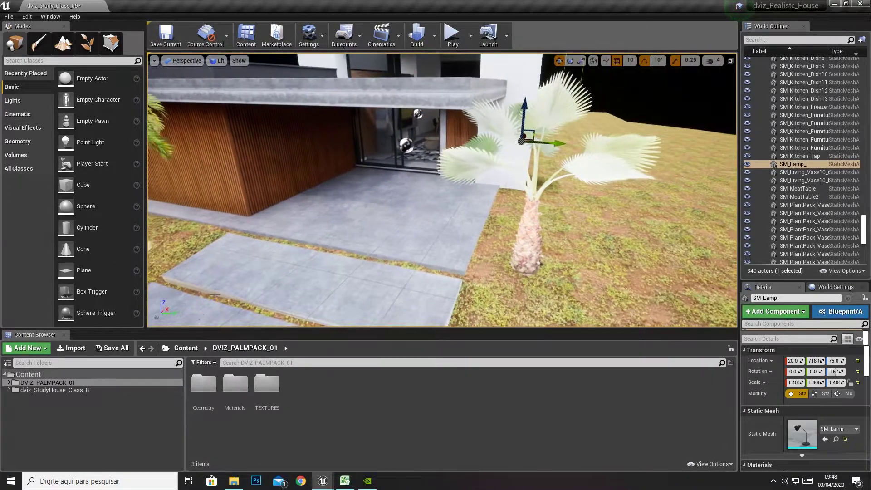
Step: From DVIZ_PALMPACK_01 > Geometry > House, place SM_ArmChair, SM_Table and SM_Seat_02 on the patio
left_click(10, 385)
left_click(204, 384)
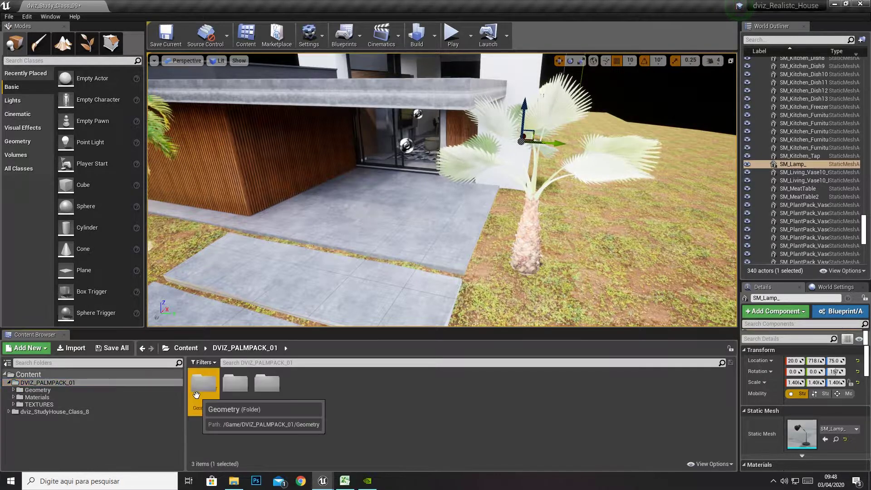
double_click(204, 383)
left_click(233, 399)
double_click(233, 399)
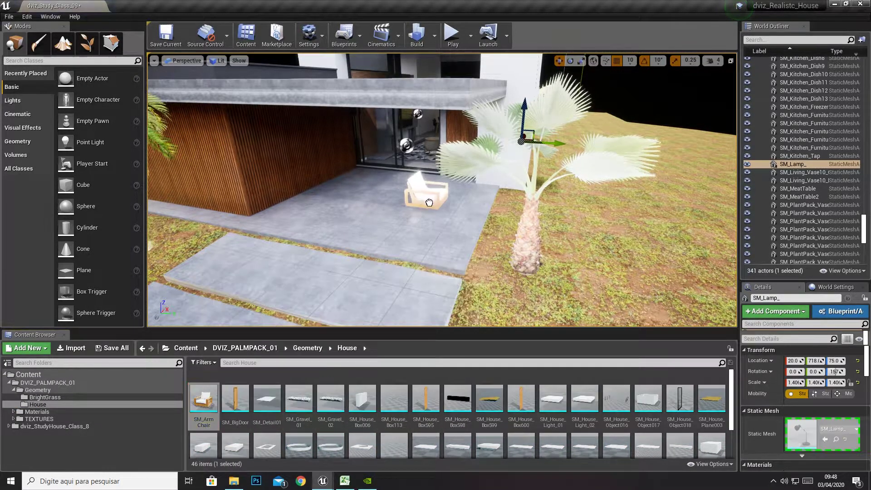
left_click_drag(198, 403, 420, 211)
scroll(473, 424, "down", 3)
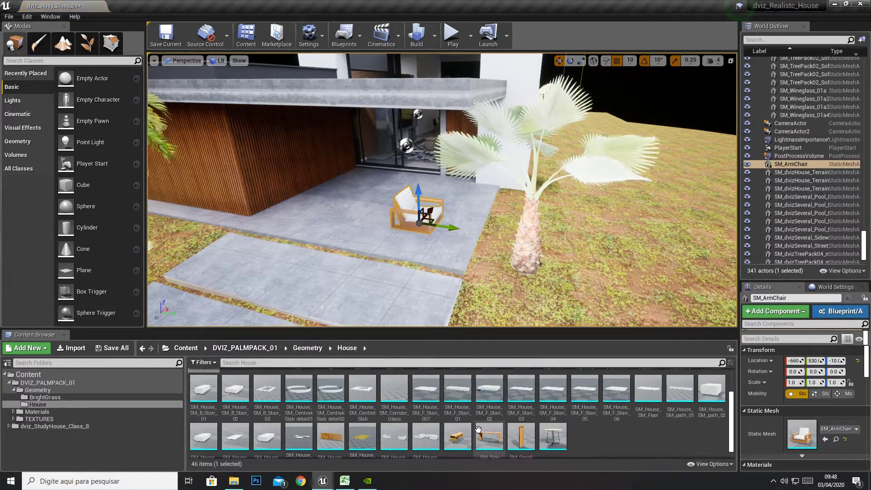
left_click_drag(553, 426, 410, 208)
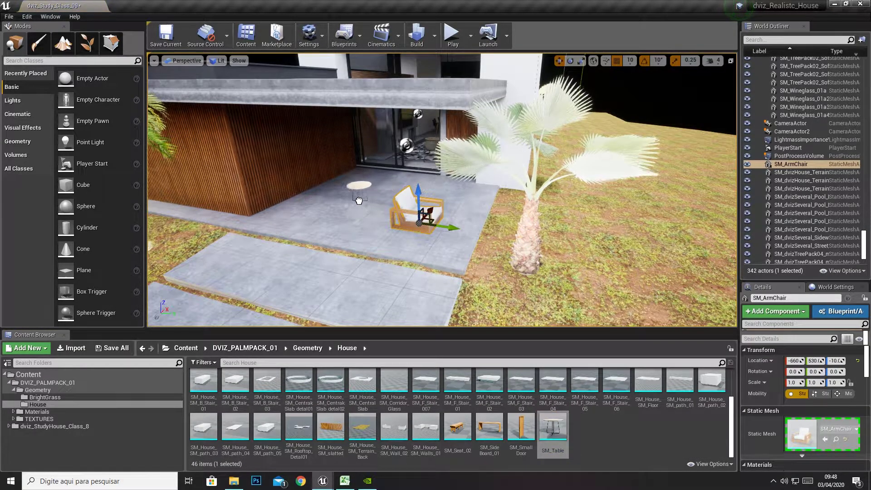
left_click_drag(358, 200, 355, 200)
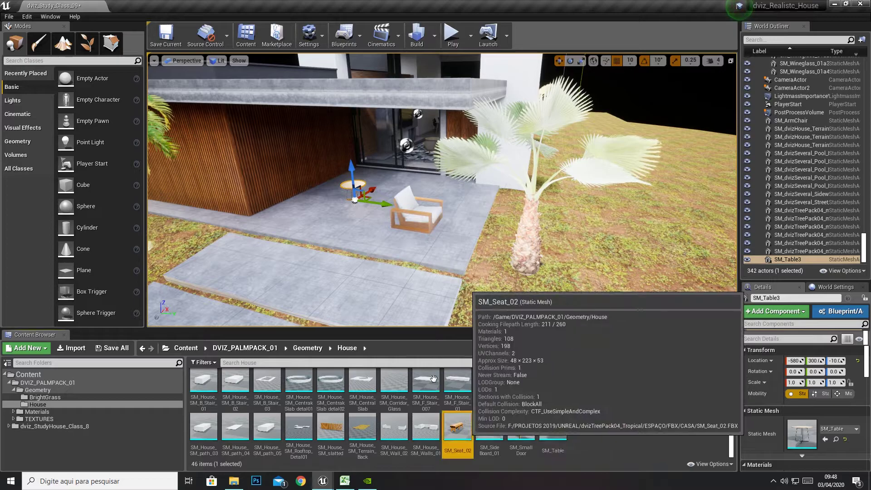
left_click_drag(467, 434, 301, 226)
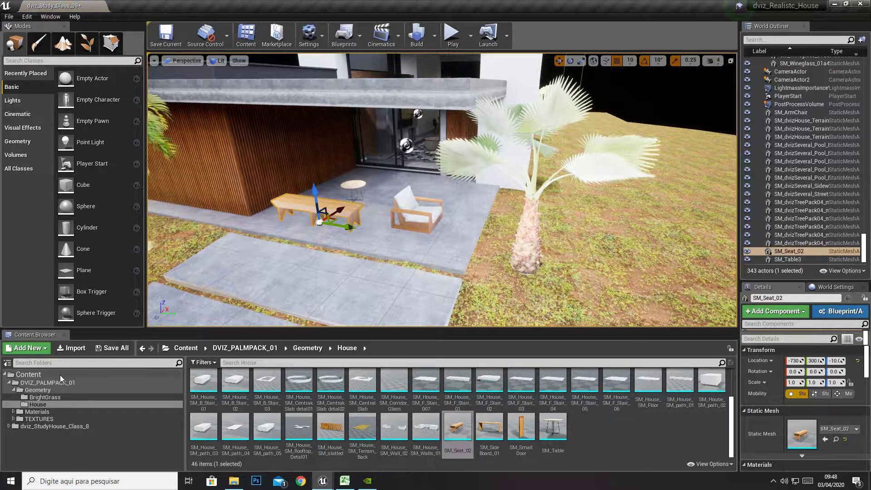
Step: Add a potted plant beside the armchair and view the house front
left_click(38, 390)
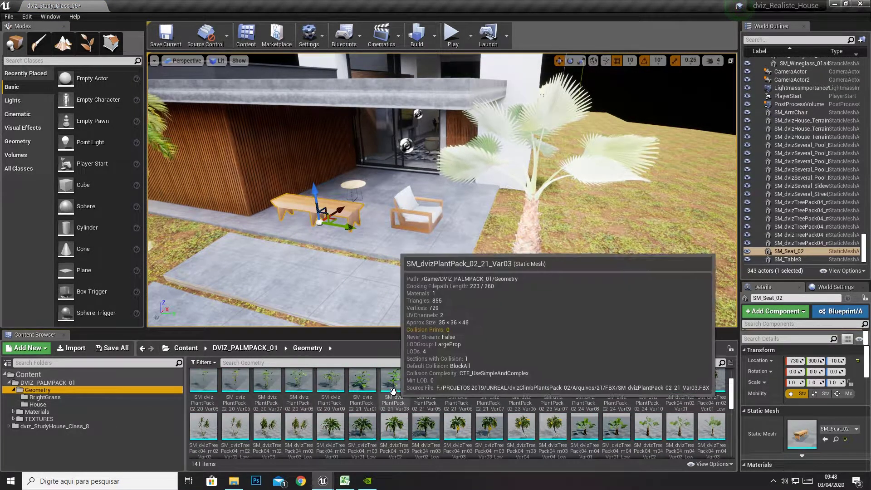
left_click_drag(393, 391, 370, 233)
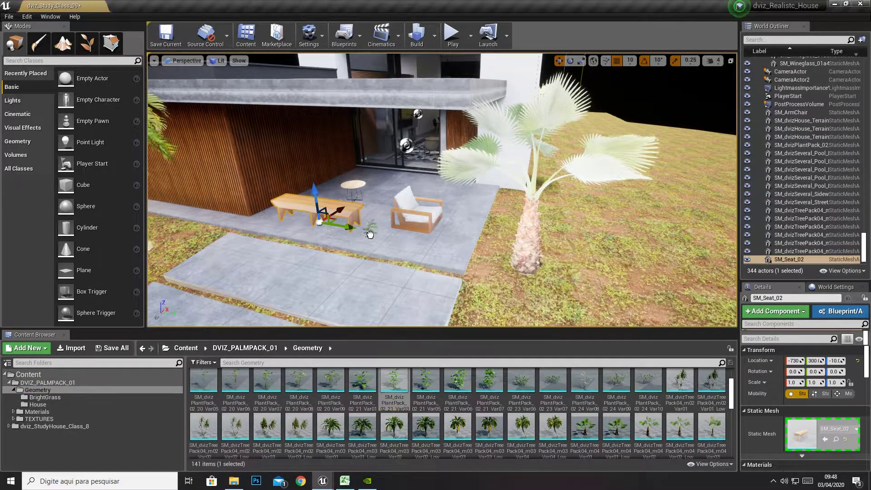
left_click(644, 108)
right_click_drag(644, 109, 599, 114)
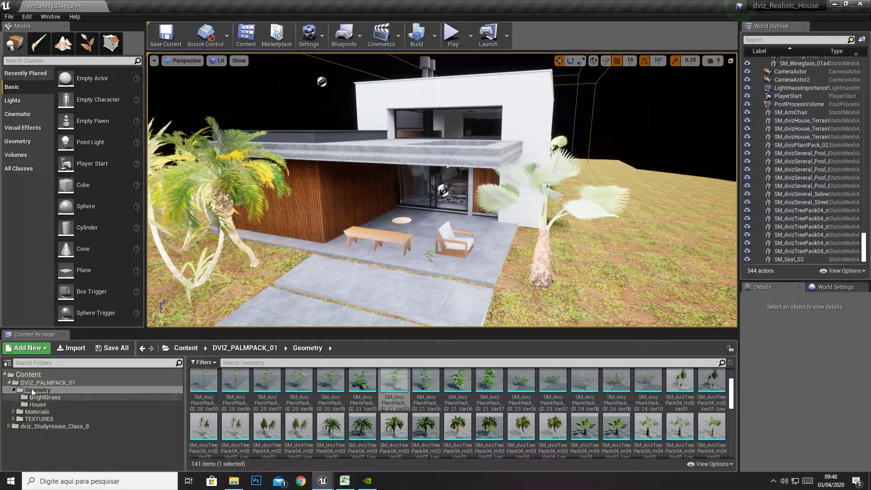
Step: Collapse the DVIZ_PALMPACK_01 folder and switch to the tropical palm pack editor
left_click(8, 383)
left_click(42, 383)
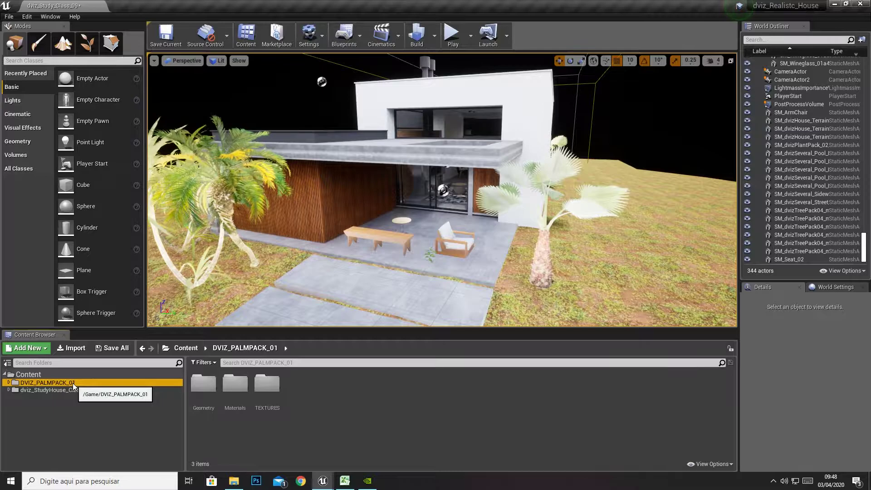
left_click(324, 480)
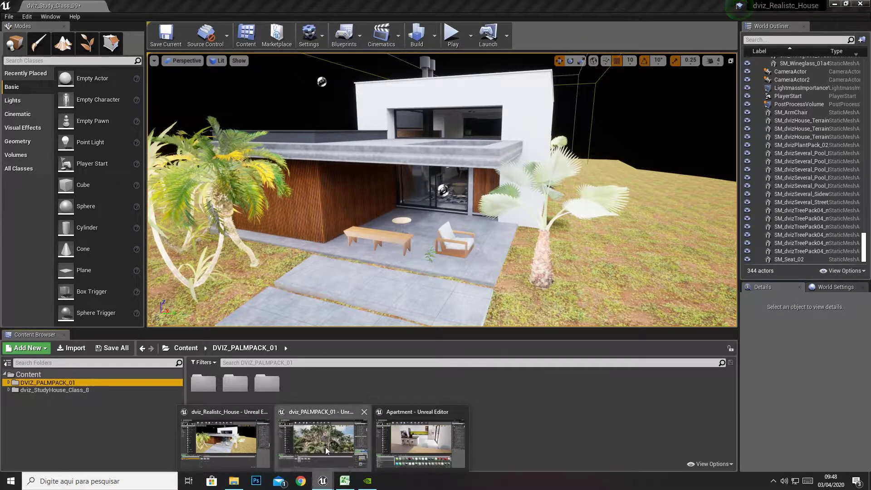
left_click(325, 447)
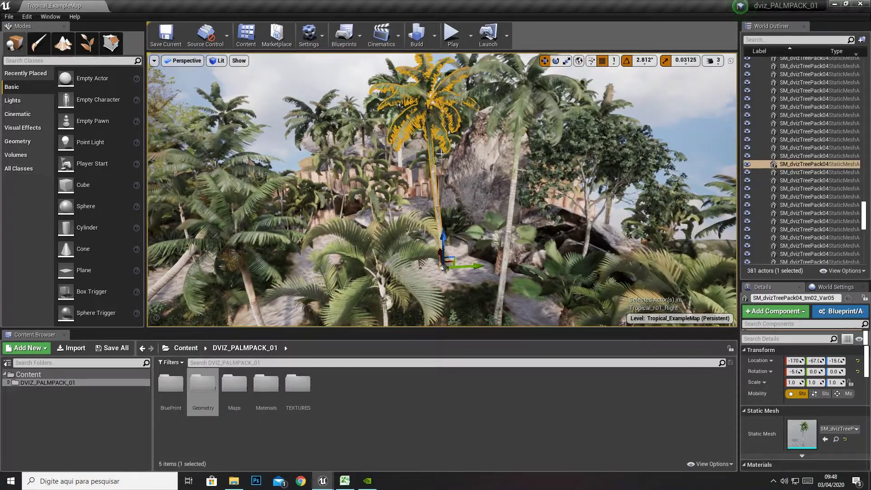
Step: Copy the tall palm tree and paste it into the house scene
right_click(436, 191)
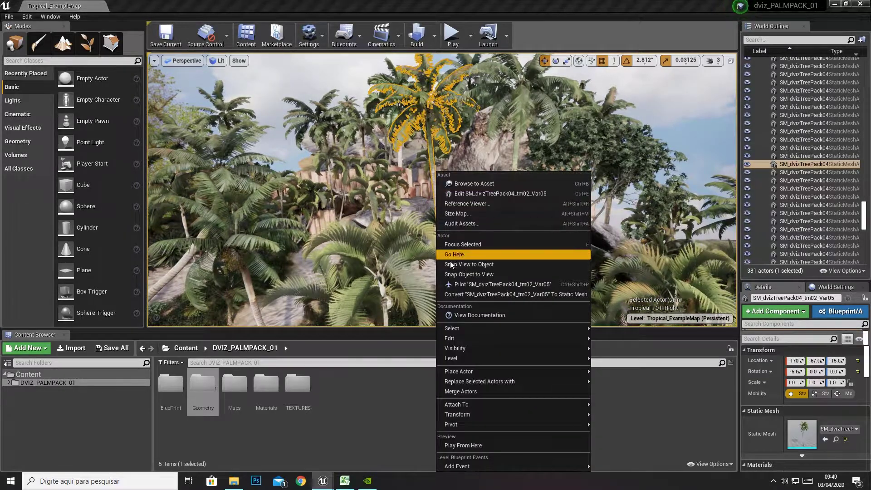
mouse_move(464, 338)
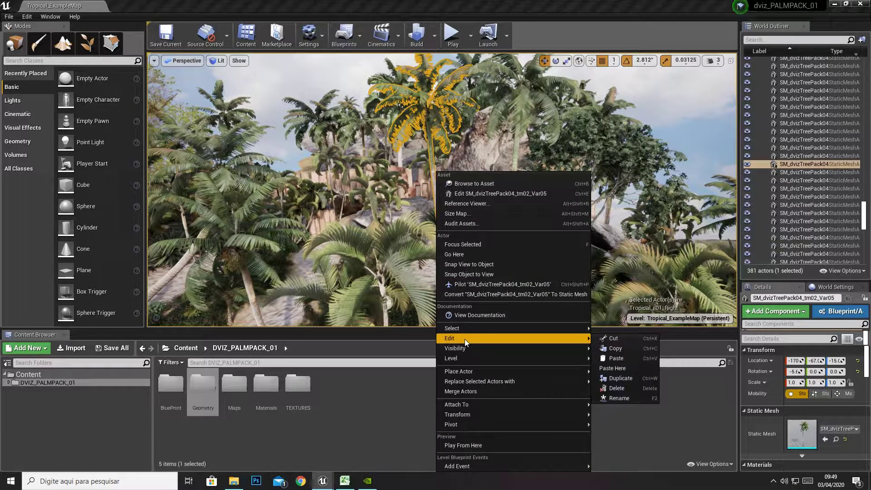
left_click(622, 349)
mouse_move(330, 486)
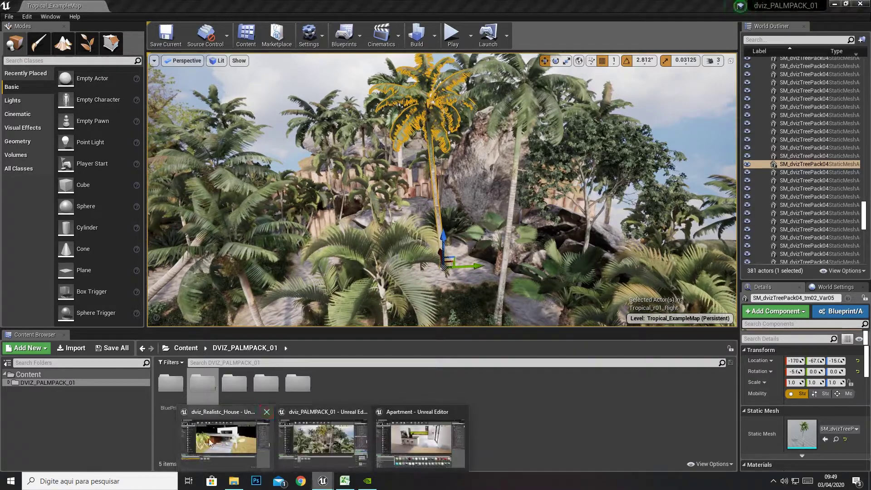
left_click(227, 438)
mouse_move(429, 196)
left_mouse_down()
mouse_move(355, 216)
mouse_move(403, 196)
mouse_move(431, 227)
mouse_move(417, 235)
left_mouse_up()
key("ctrl+v")
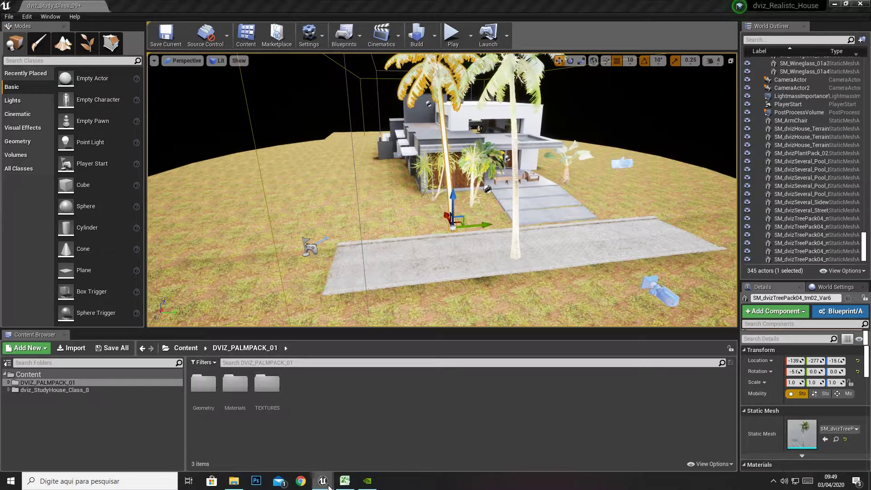
Step: Return to the Tropical_ExampleMap editor and look around the scene
mouse_move(323, 481)
left_click(325, 446)
right_click_drag(478, 185, 471, 150)
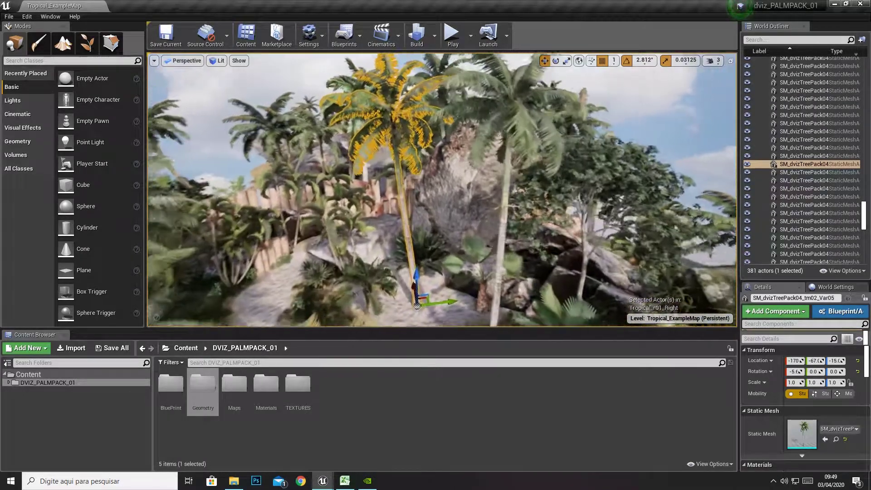
Step: Paste the large rock from Tropical_ExampleMap into the house, inspect it, then delete it
left_click(479, 185)
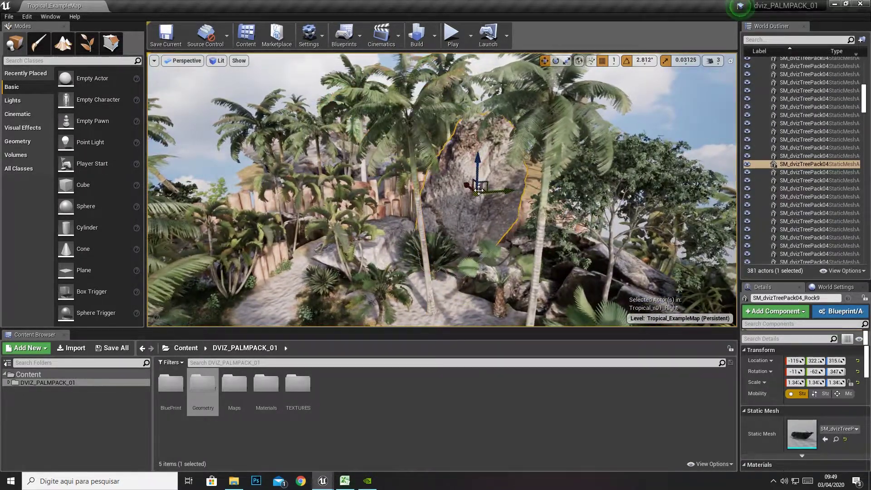
mouse_move(323, 480)
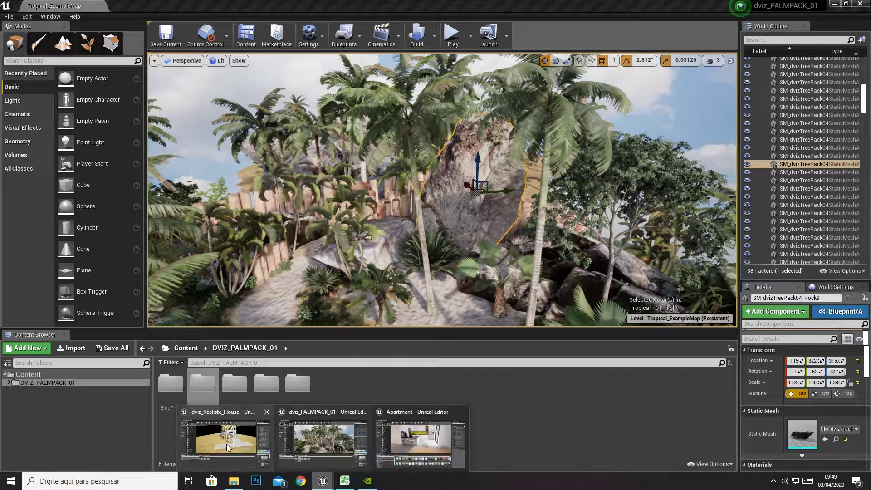
left_click(227, 443)
key("ctrl+v")
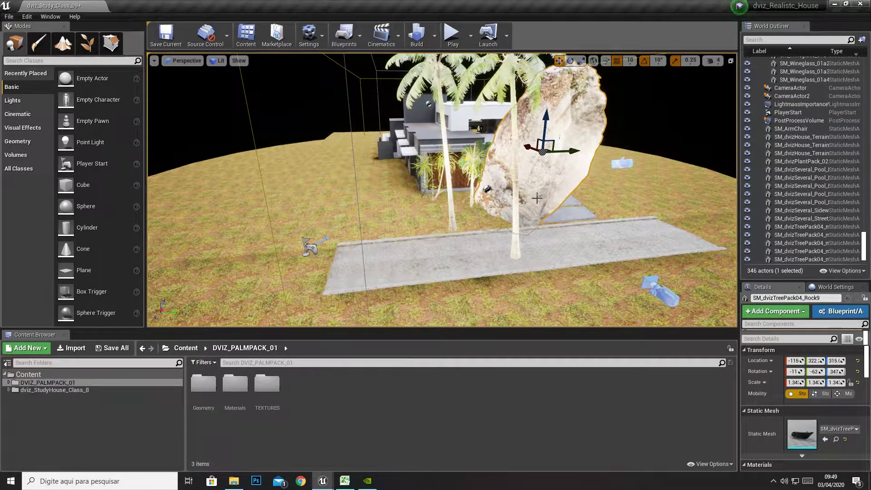
left_click_drag(537, 198, 358, 204, "alt")
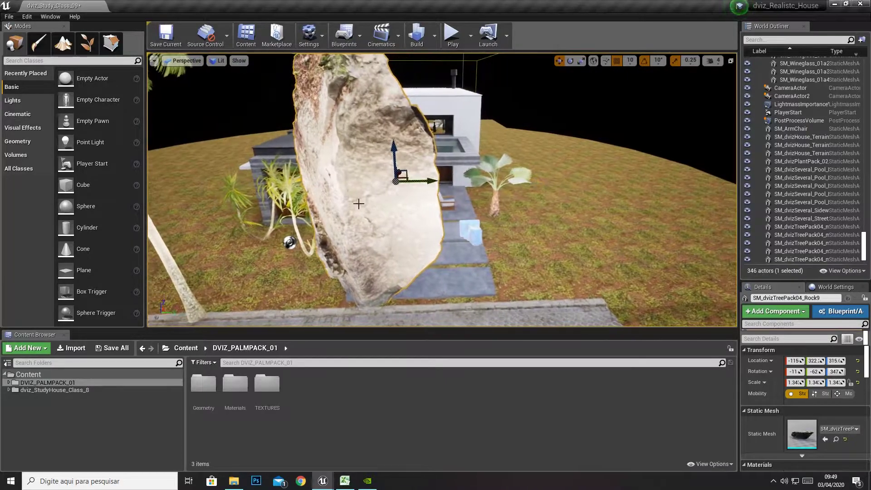
left_click_drag(416, 186, 569, 221, "alt")
key("Delete")
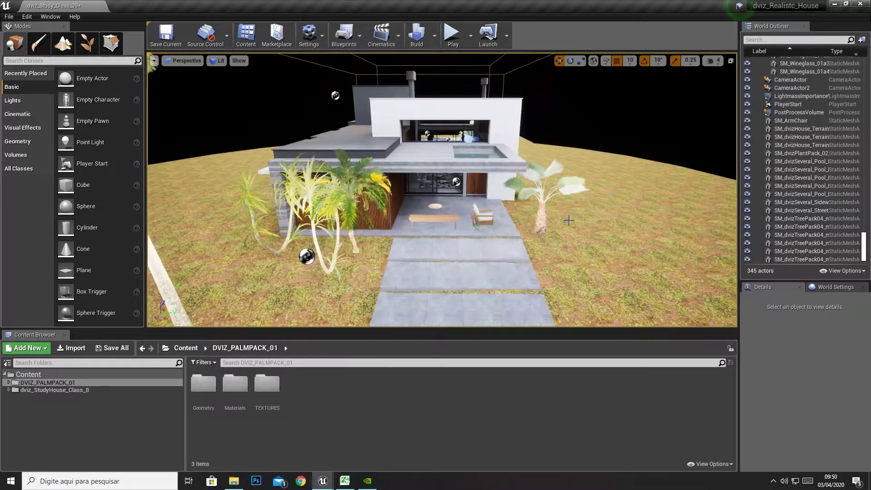